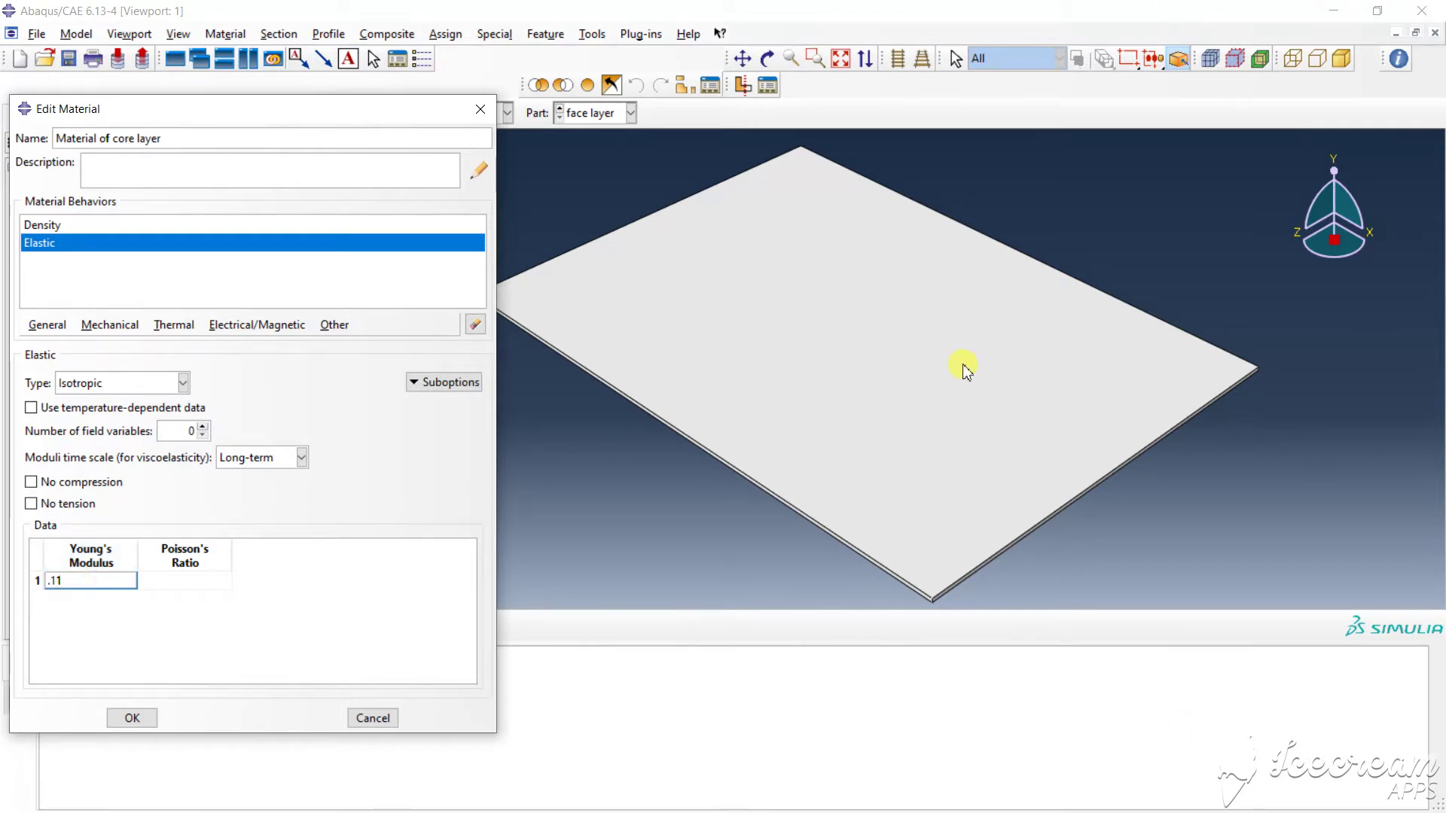
# Set the core layer material's Young's modulus to 1.19e8 and Poisson's ratio to 0.3.
pyautogui.press('BackSpace')
pyautogui.press('BackSpace')
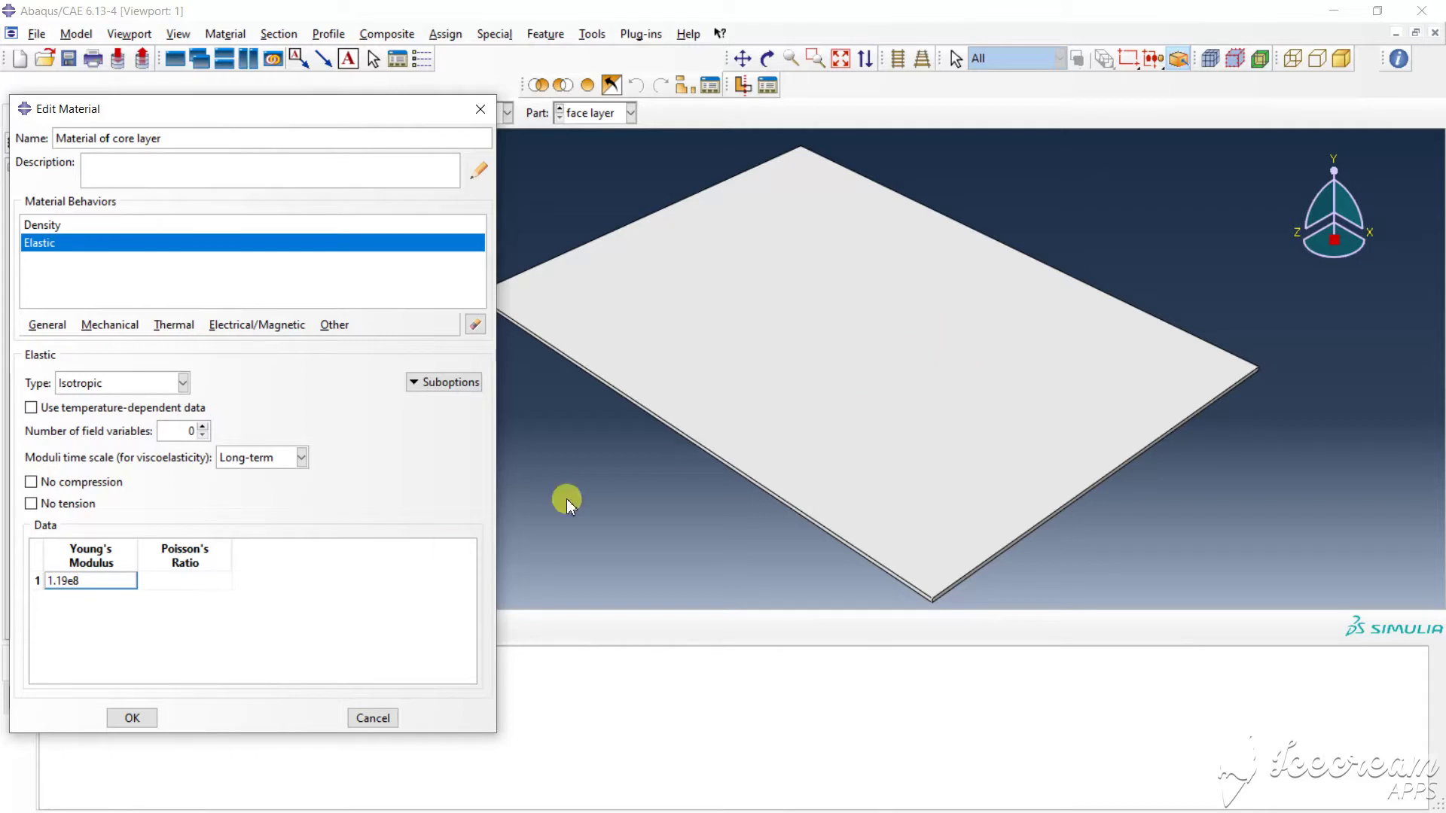
pyautogui.click(176, 586)
pyautogui.write('.3')
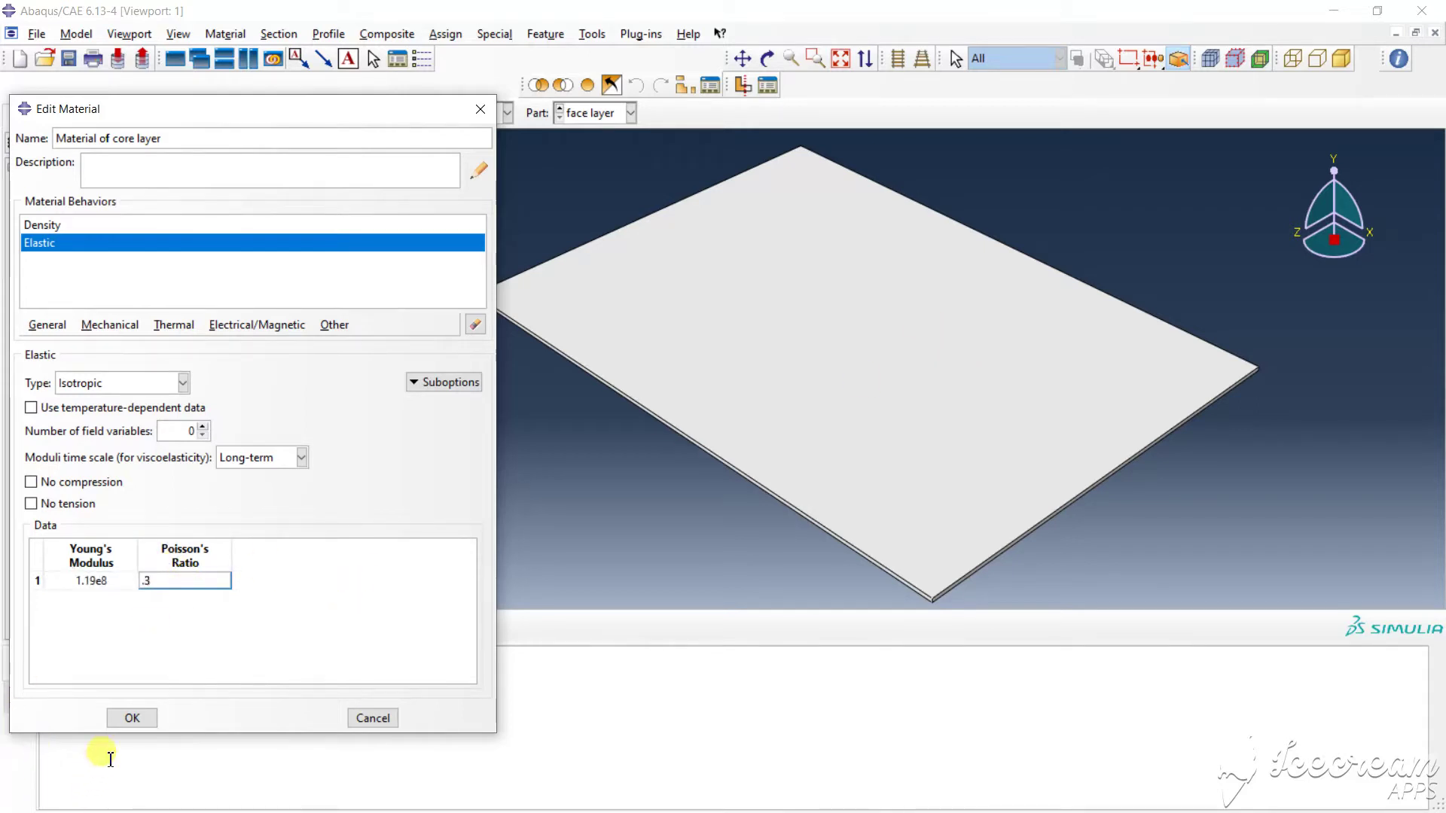
pyautogui.click(131, 724)
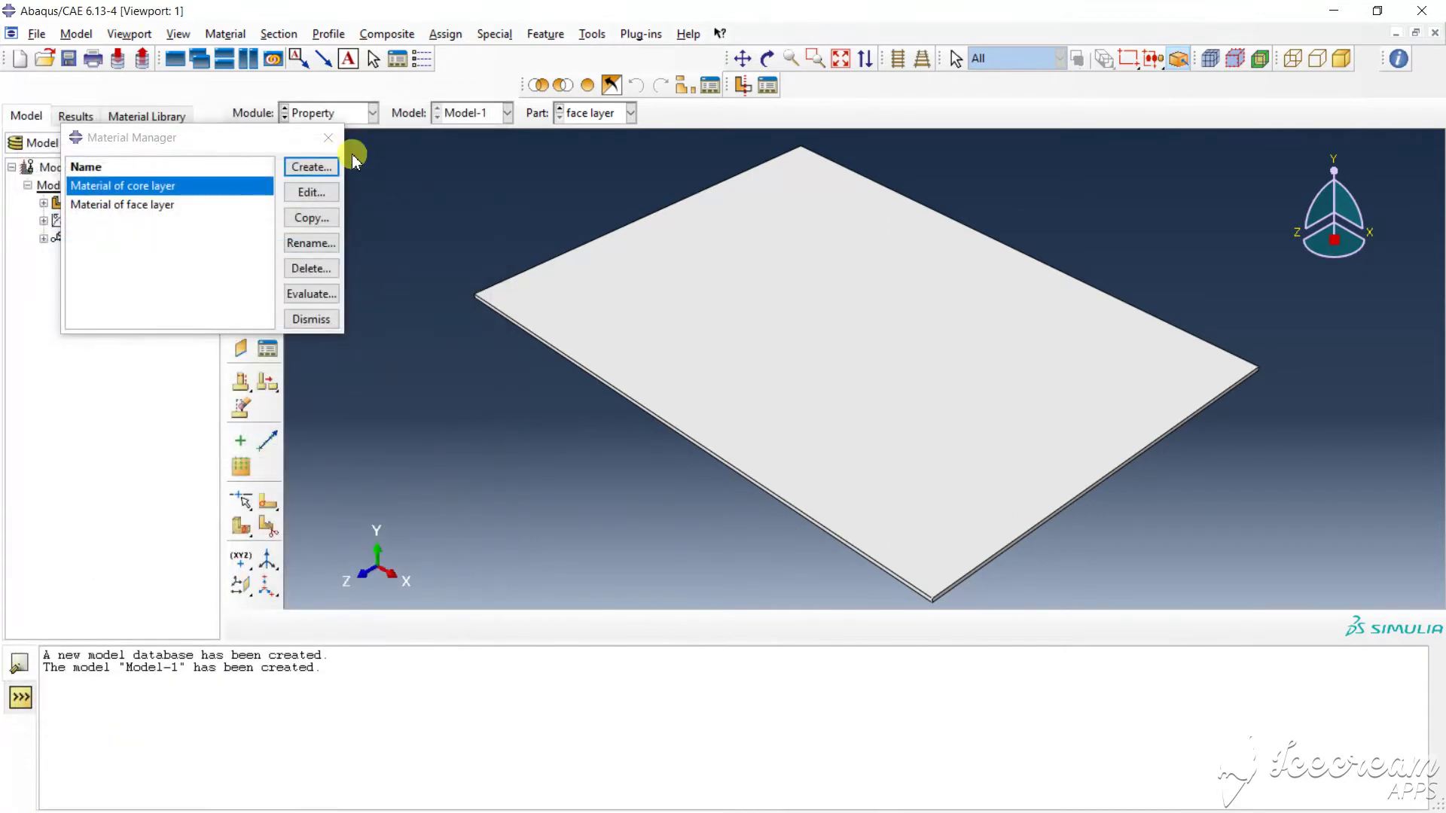
# Create a solid homogeneous section 'core layer' using Material of core layer.
pyautogui.click(308, 321)
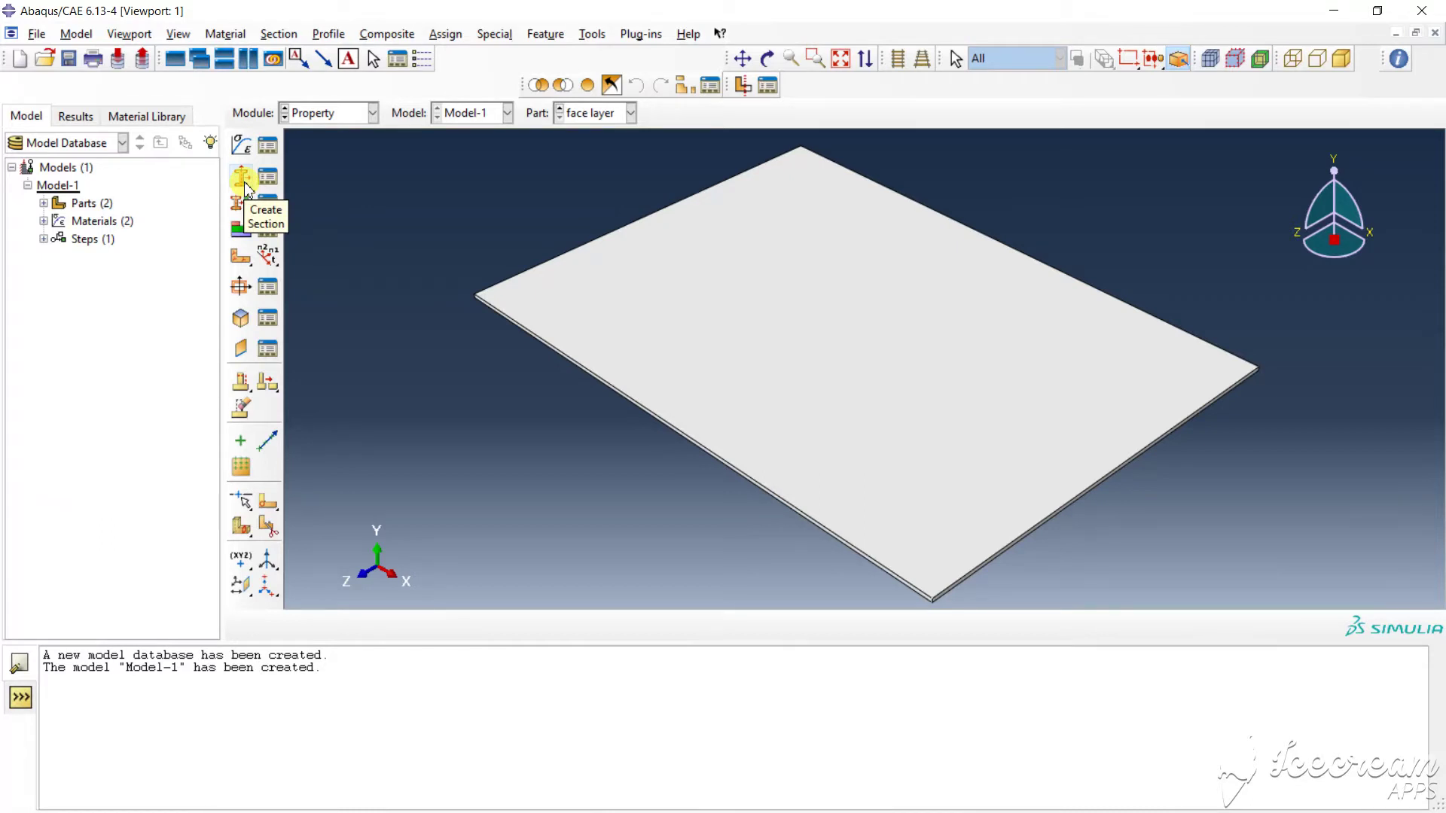
pyautogui.click(243, 181)
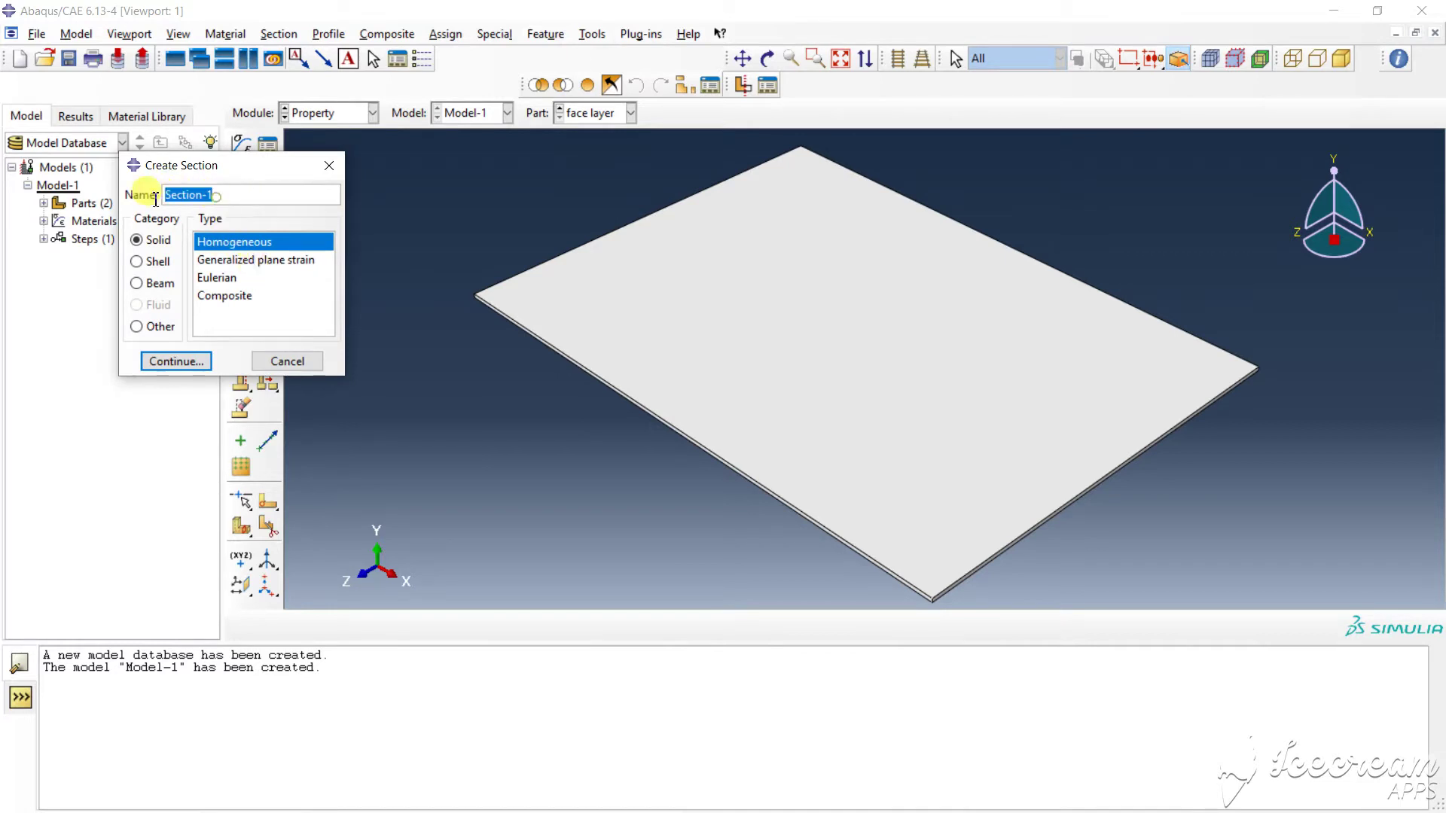
pyautogui.write('core layer')
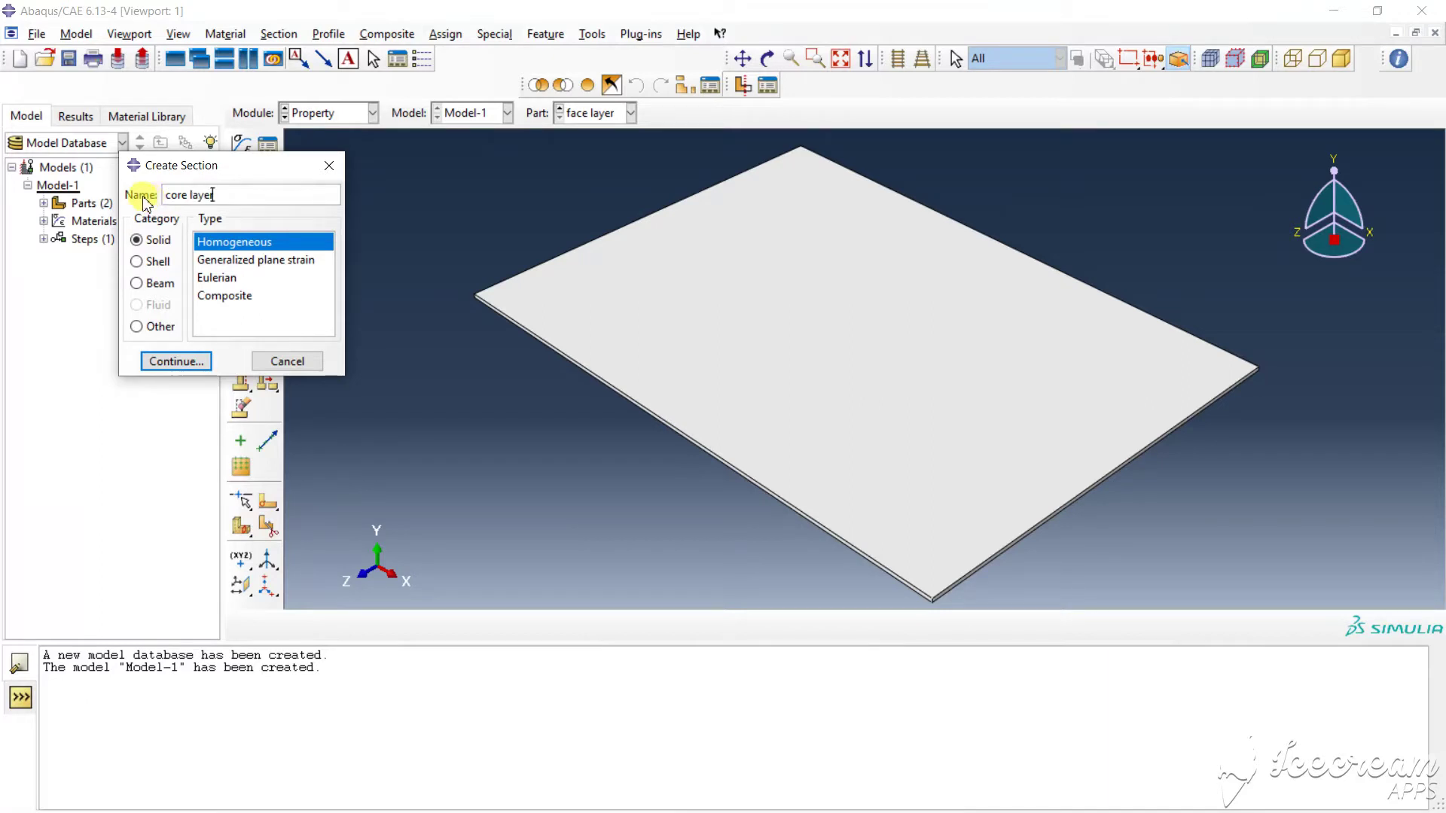
pyautogui.click(194, 366)
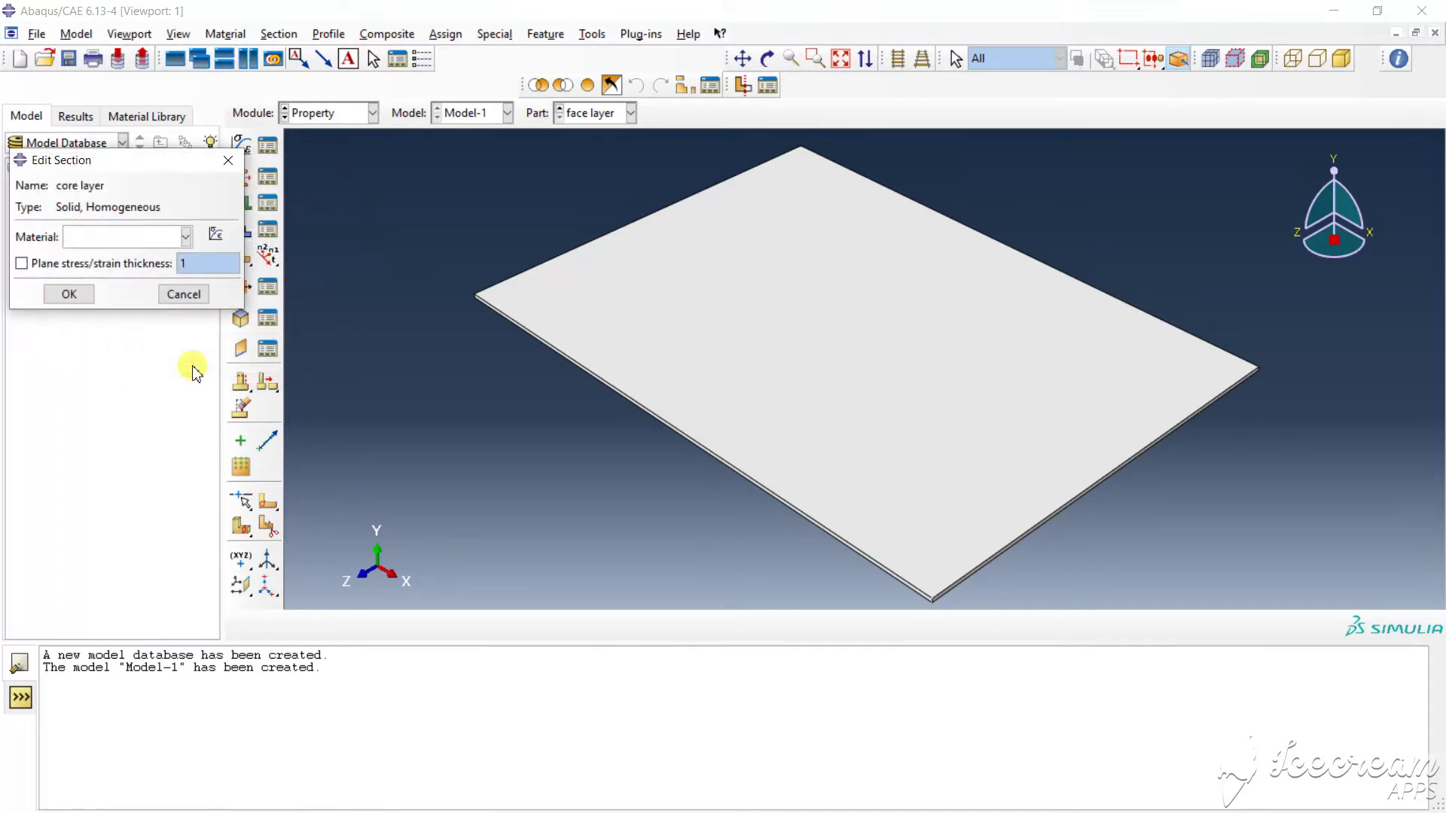
pyautogui.click(163, 247)
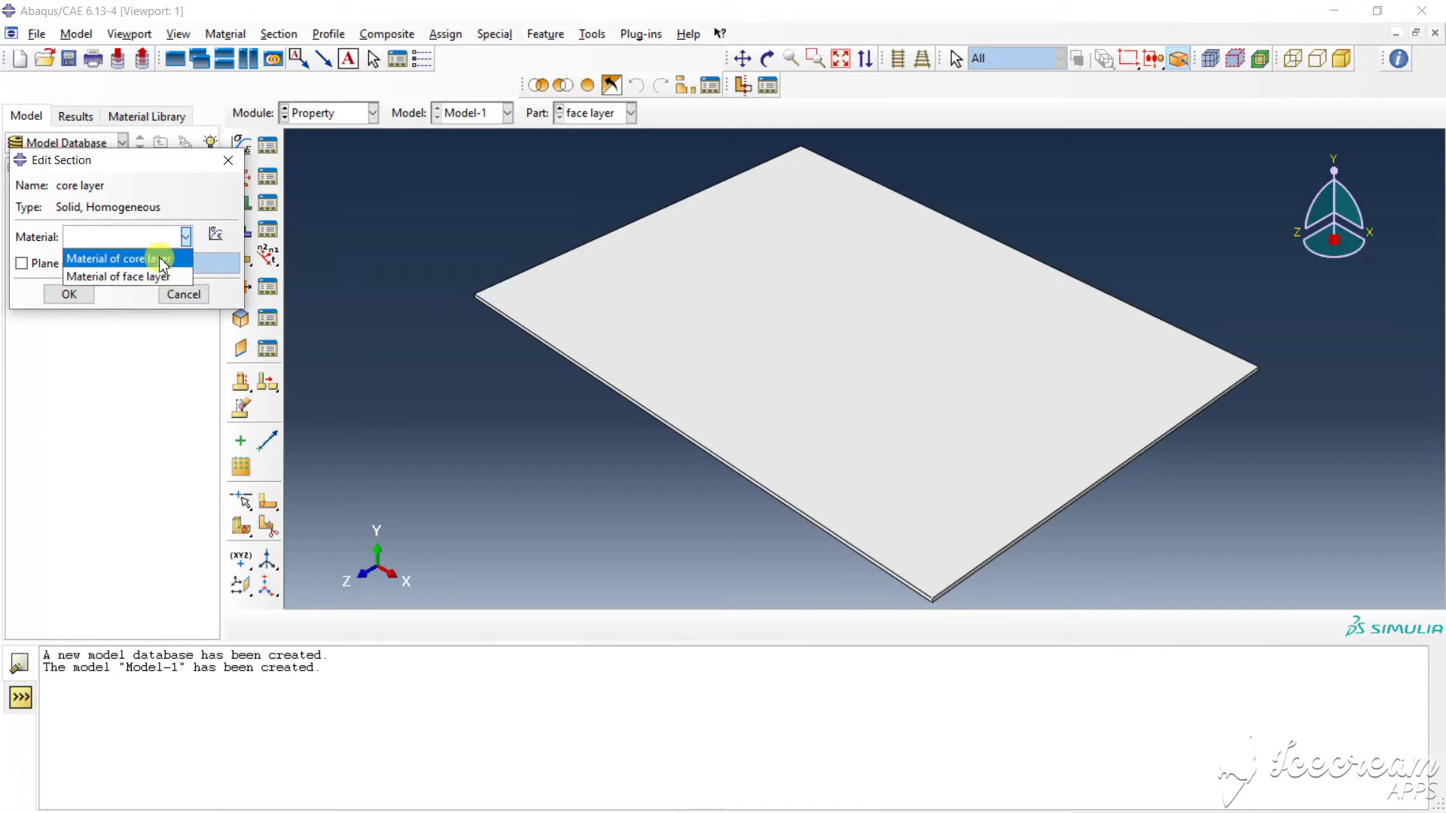
pyautogui.click(161, 260)
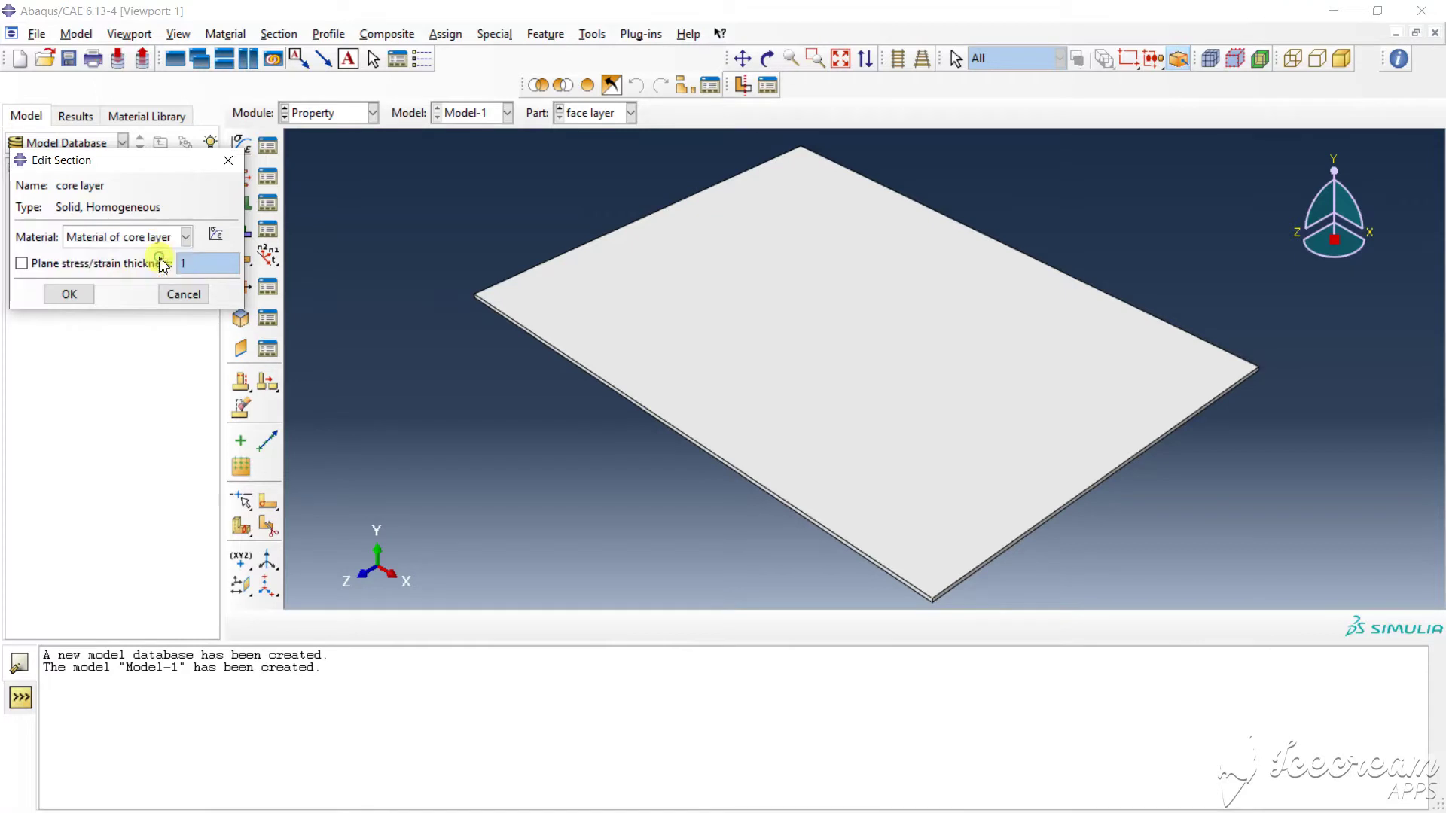
pyautogui.click(70, 296)
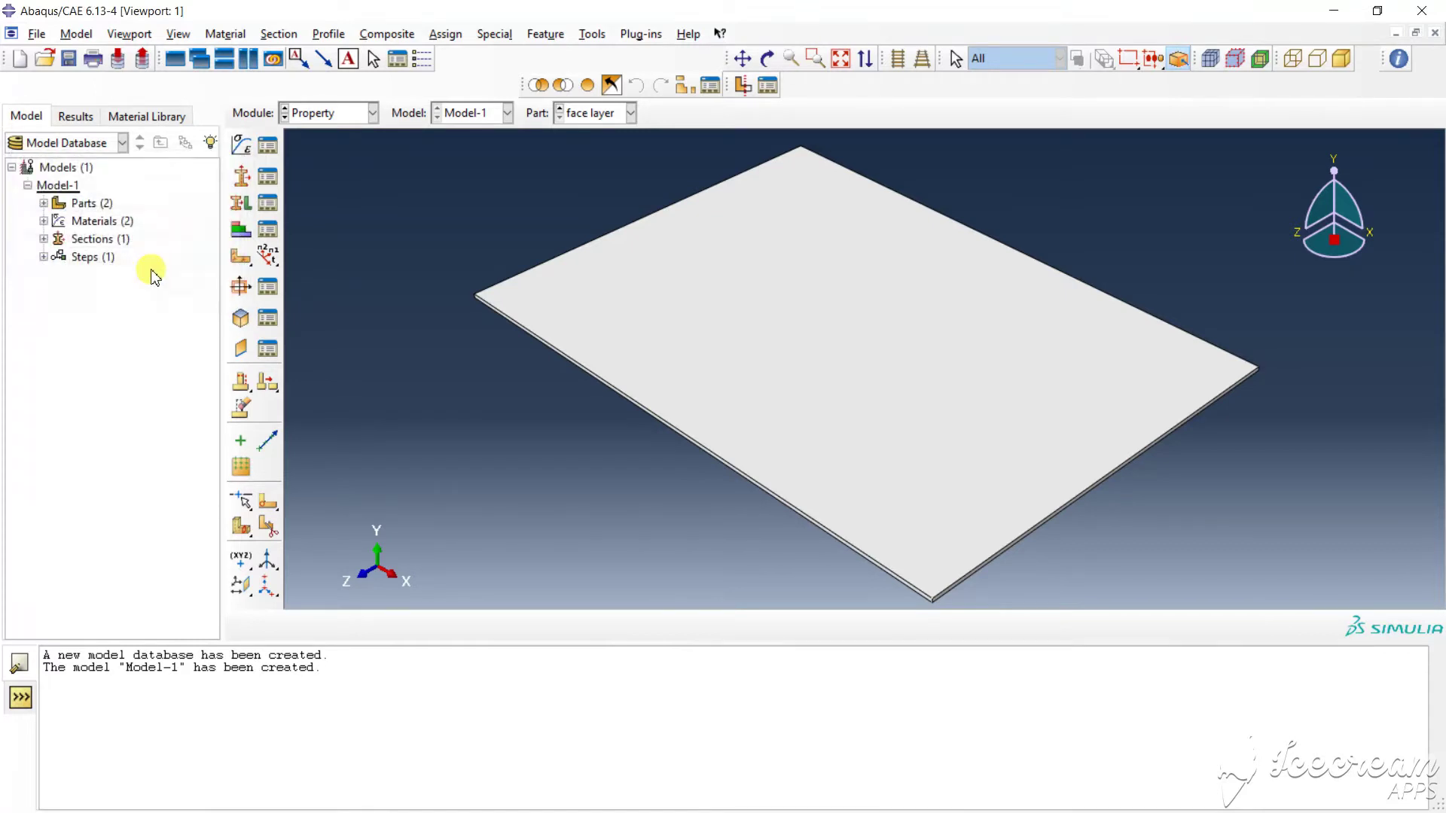
# Create a 'face layer' section that uses Material of face layer.
pyautogui.click(268, 177)
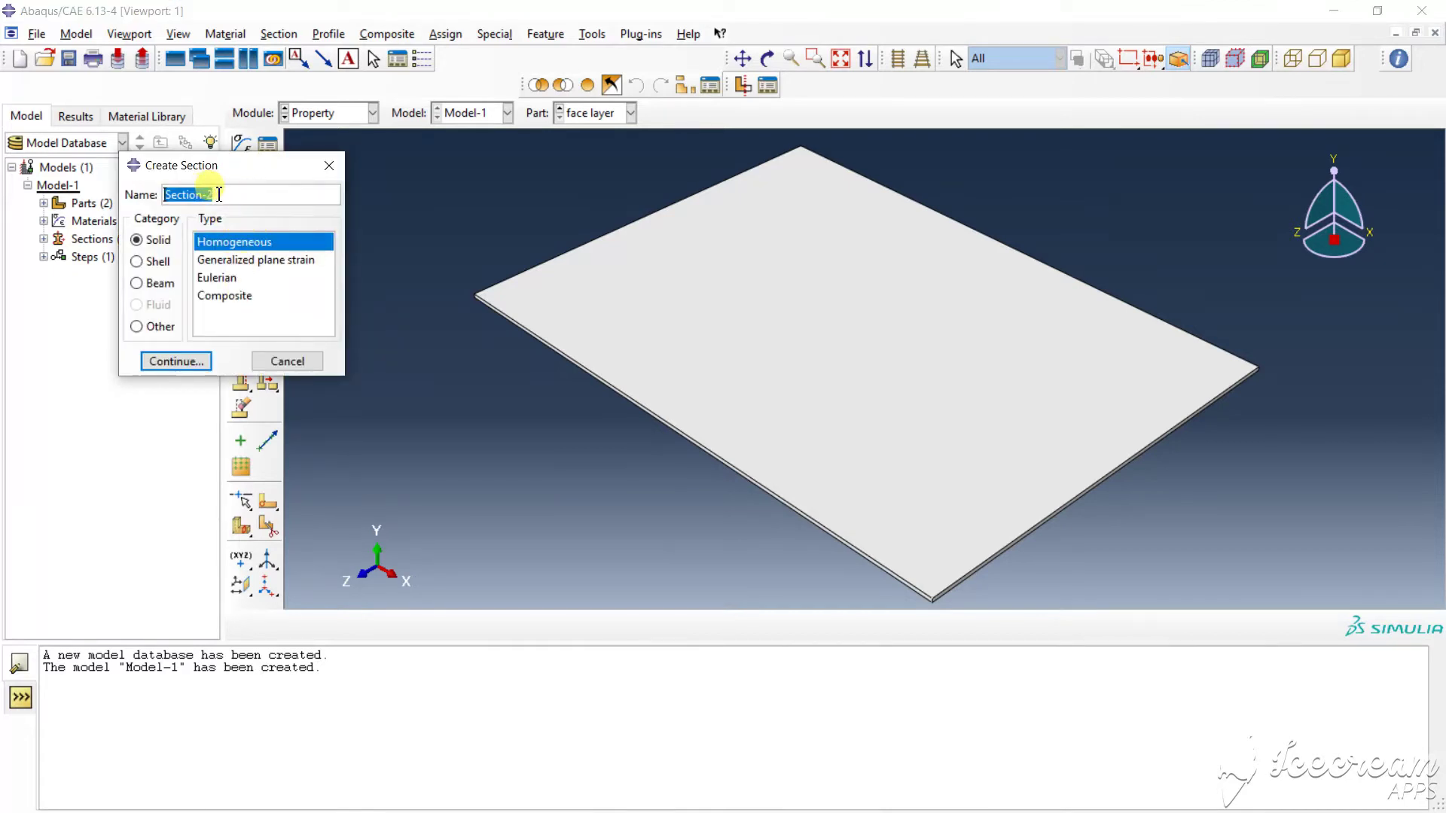
pyautogui.write('face layer')
pyautogui.click(193, 362)
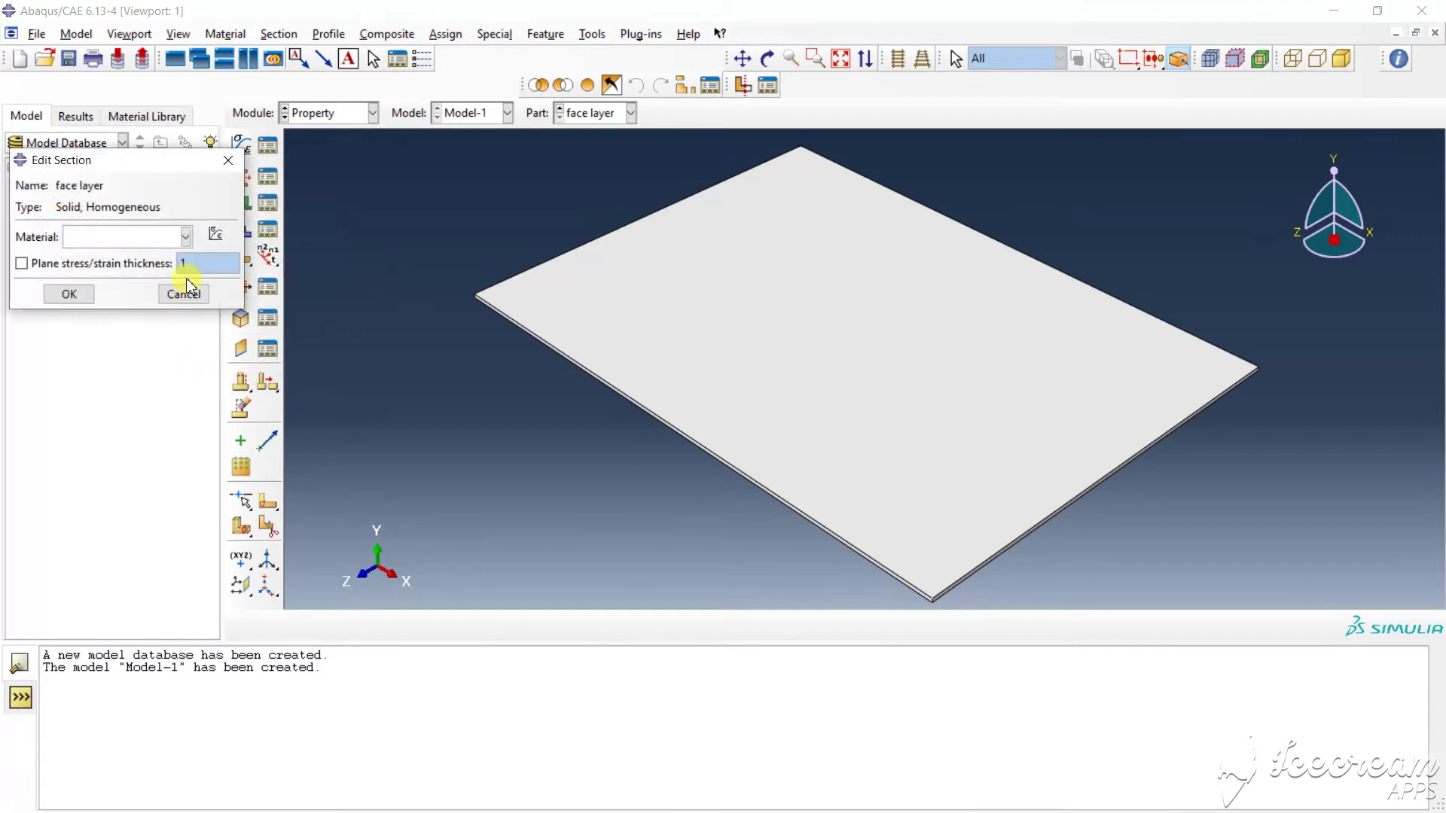
pyautogui.click(185, 236)
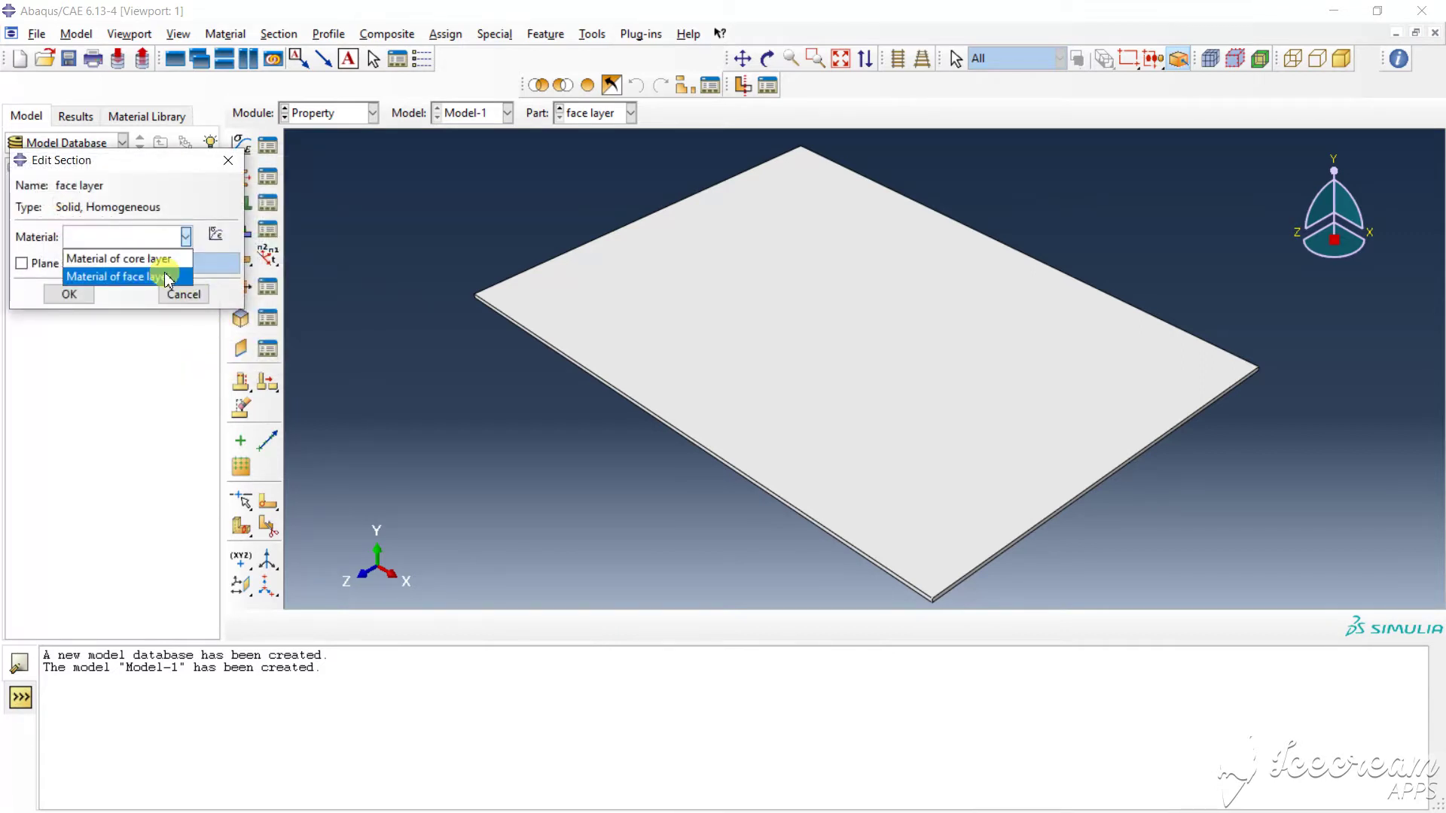
pyautogui.click(166, 277)
pyautogui.click(75, 292)
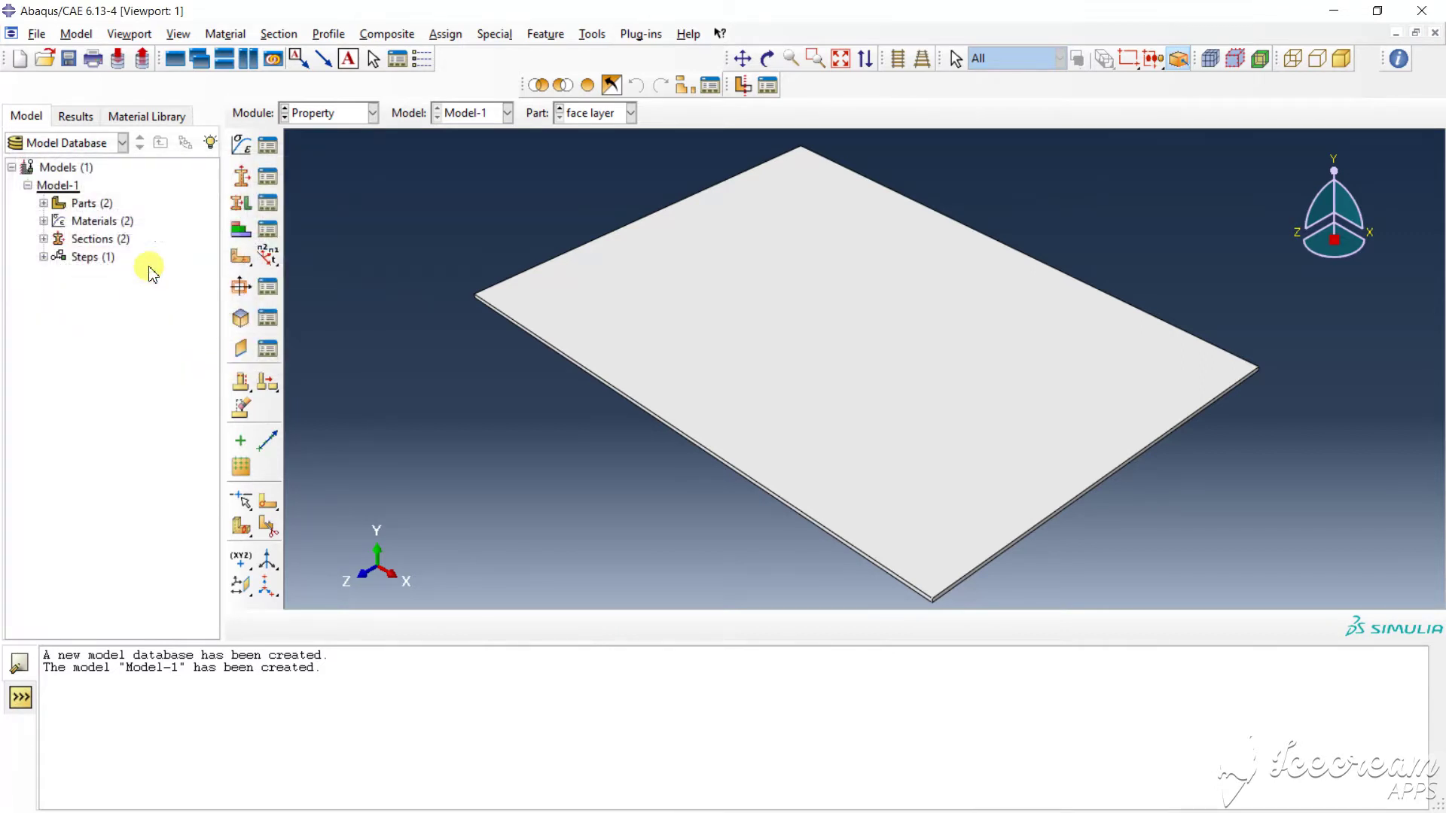
# Assign the 'face layer' section to the entire face layer plate region.
pyautogui.click(250, 204)
pyautogui.click(774, 365)
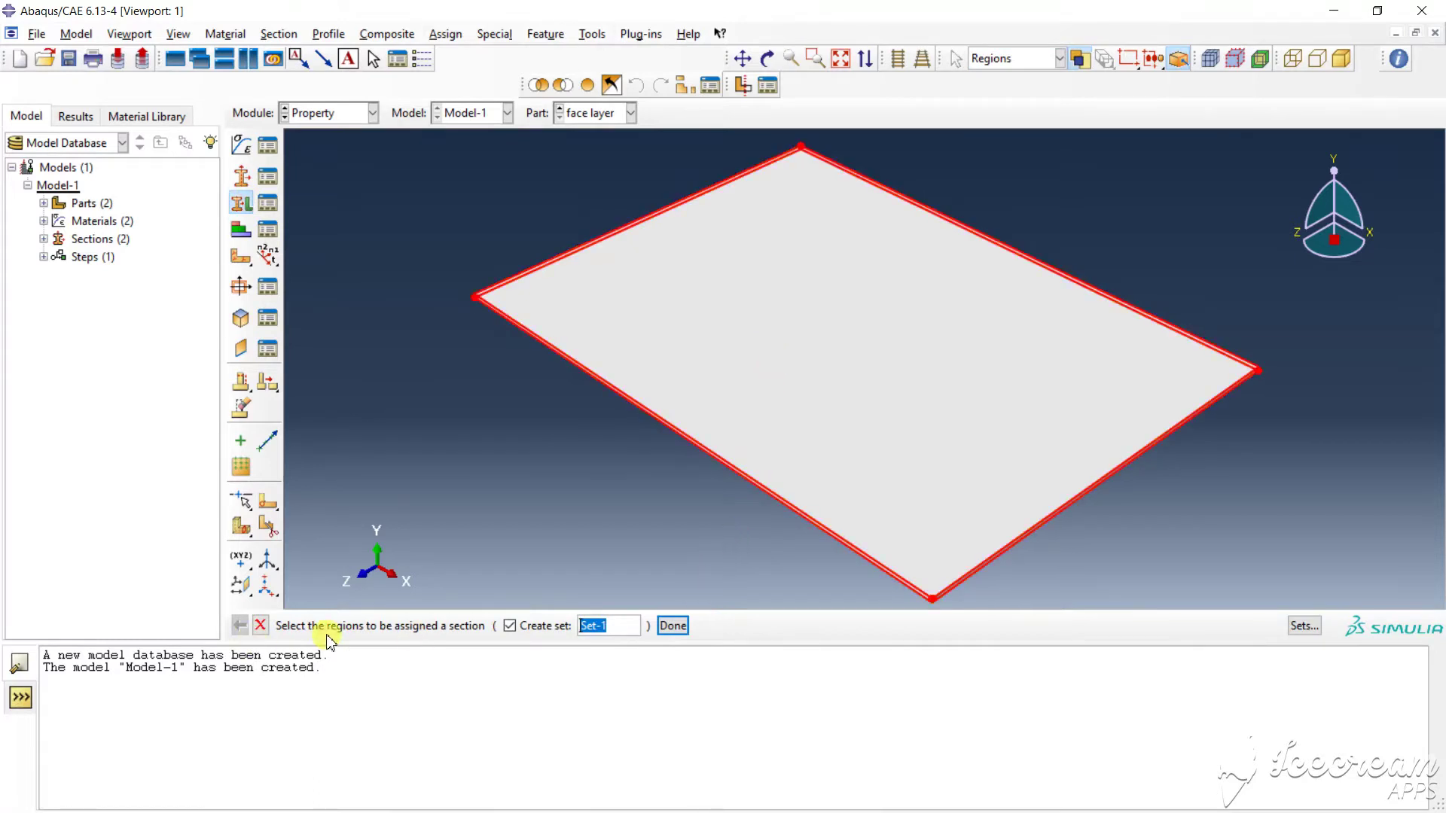
pyautogui.click(678, 627)
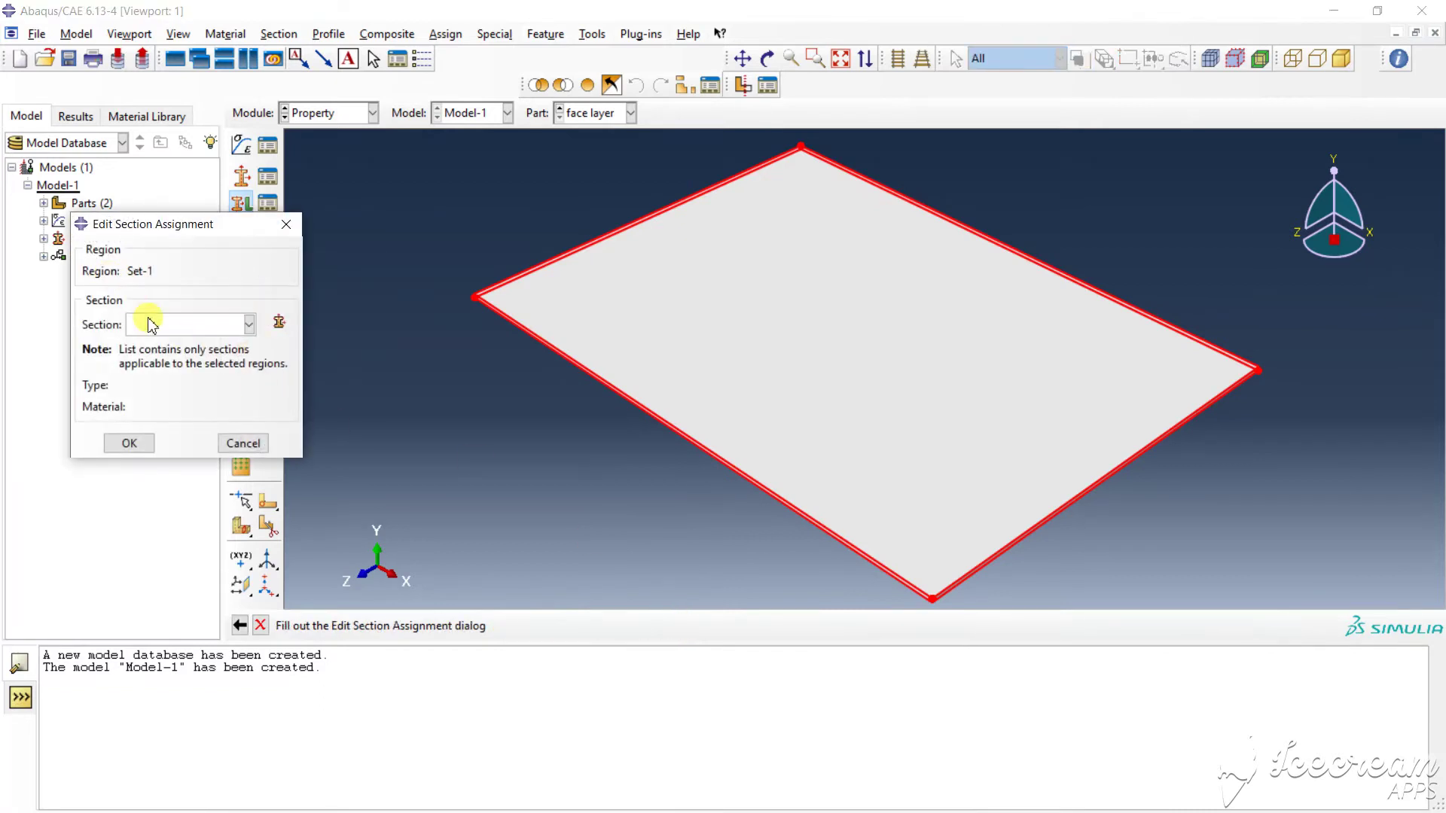
pyautogui.click(153, 325)
pyautogui.click(188, 325)
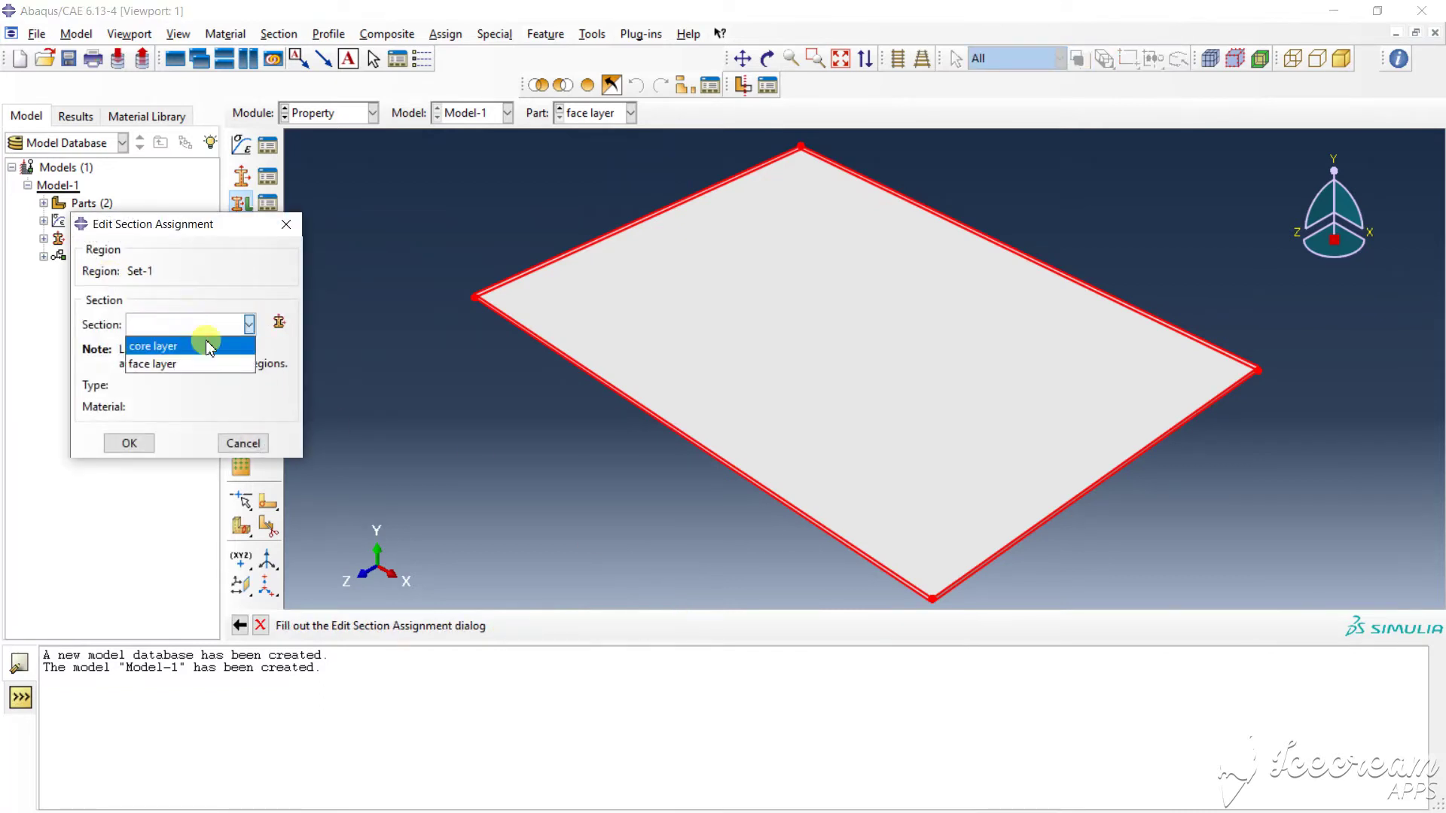
pyautogui.click(204, 364)
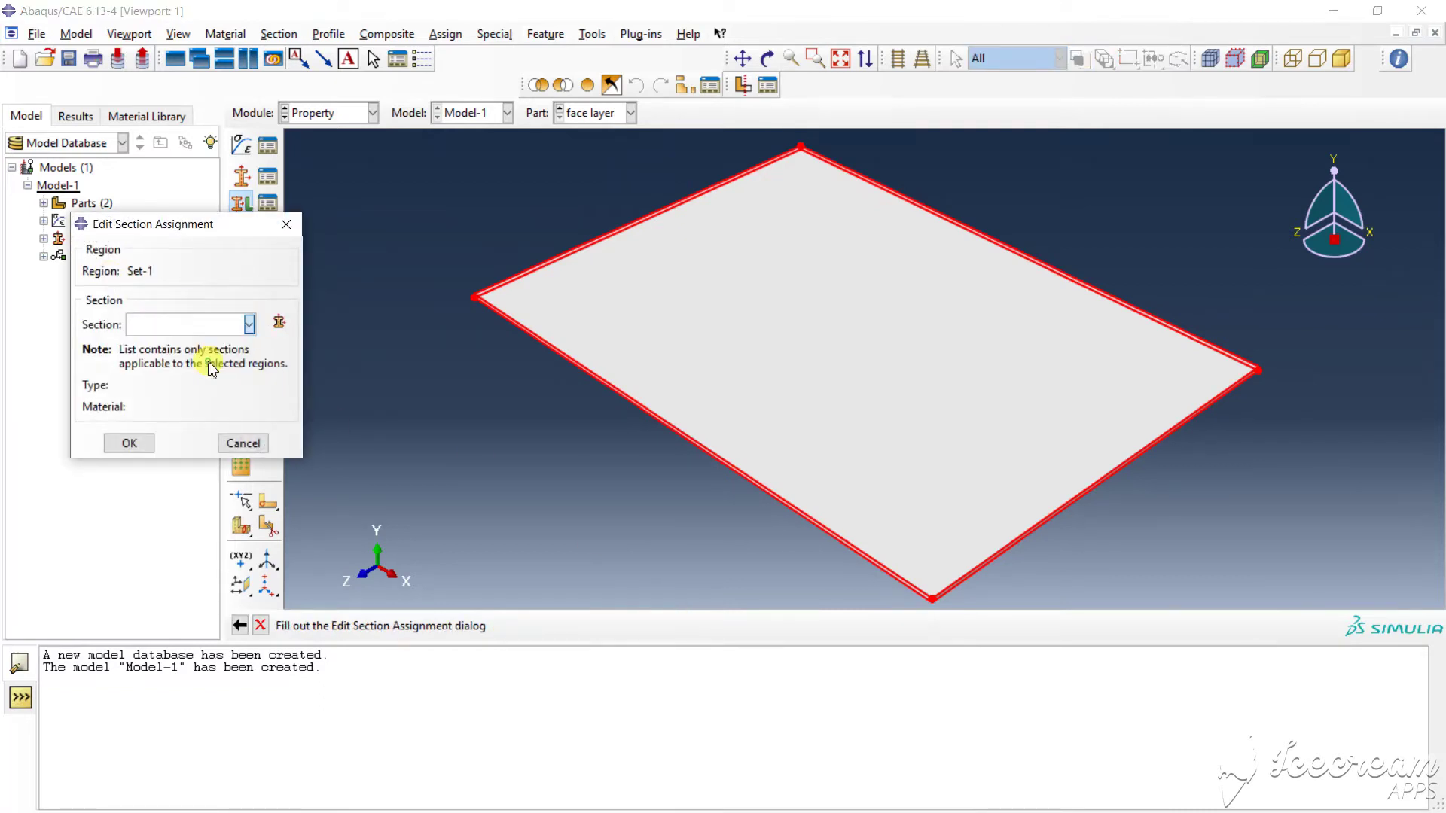
pyautogui.click(125, 445)
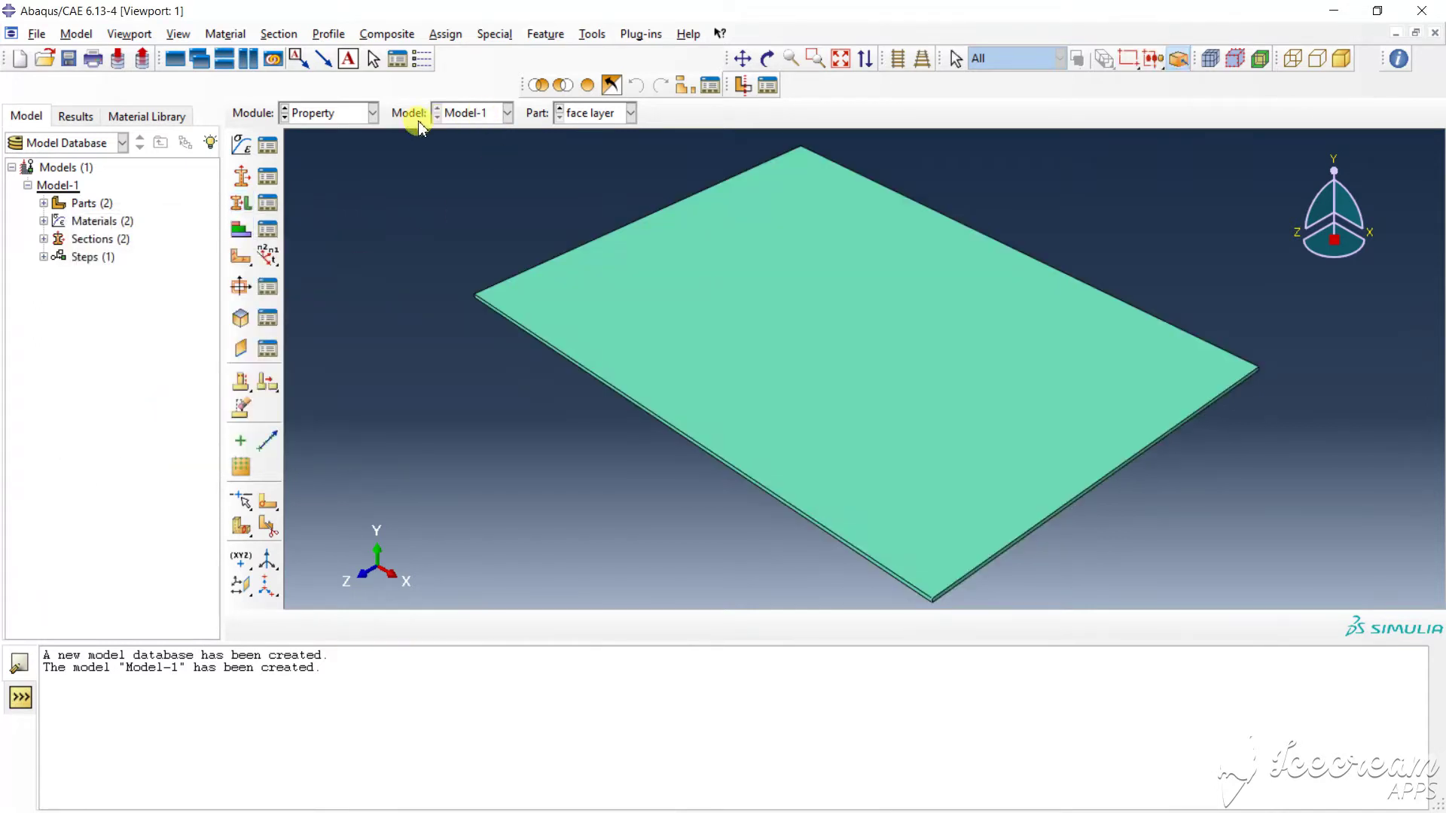
# Switch to the core layer part and assign the 'core layer' section to the whole block.
pyautogui.click(597, 115)
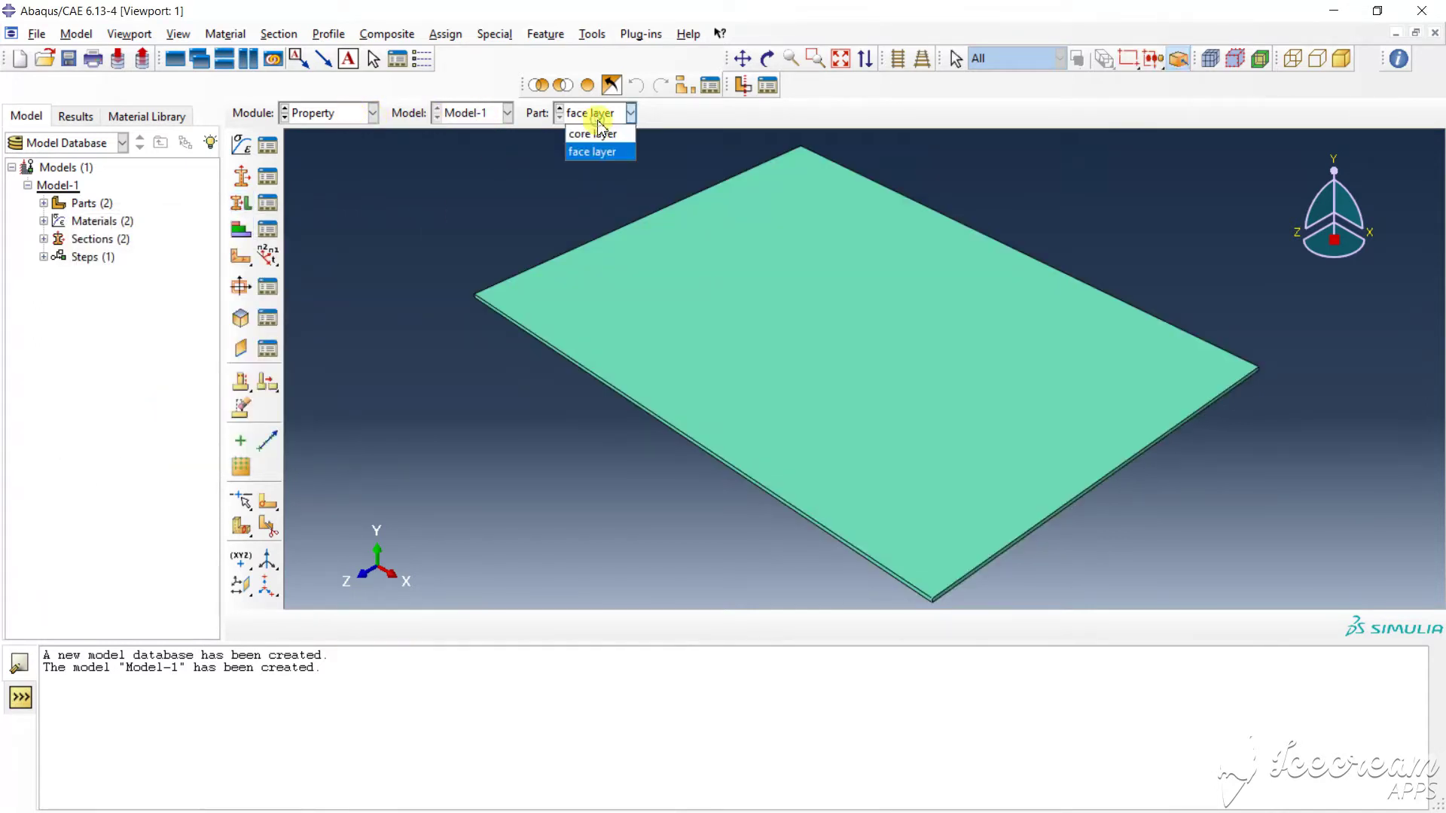
pyautogui.click(593, 135)
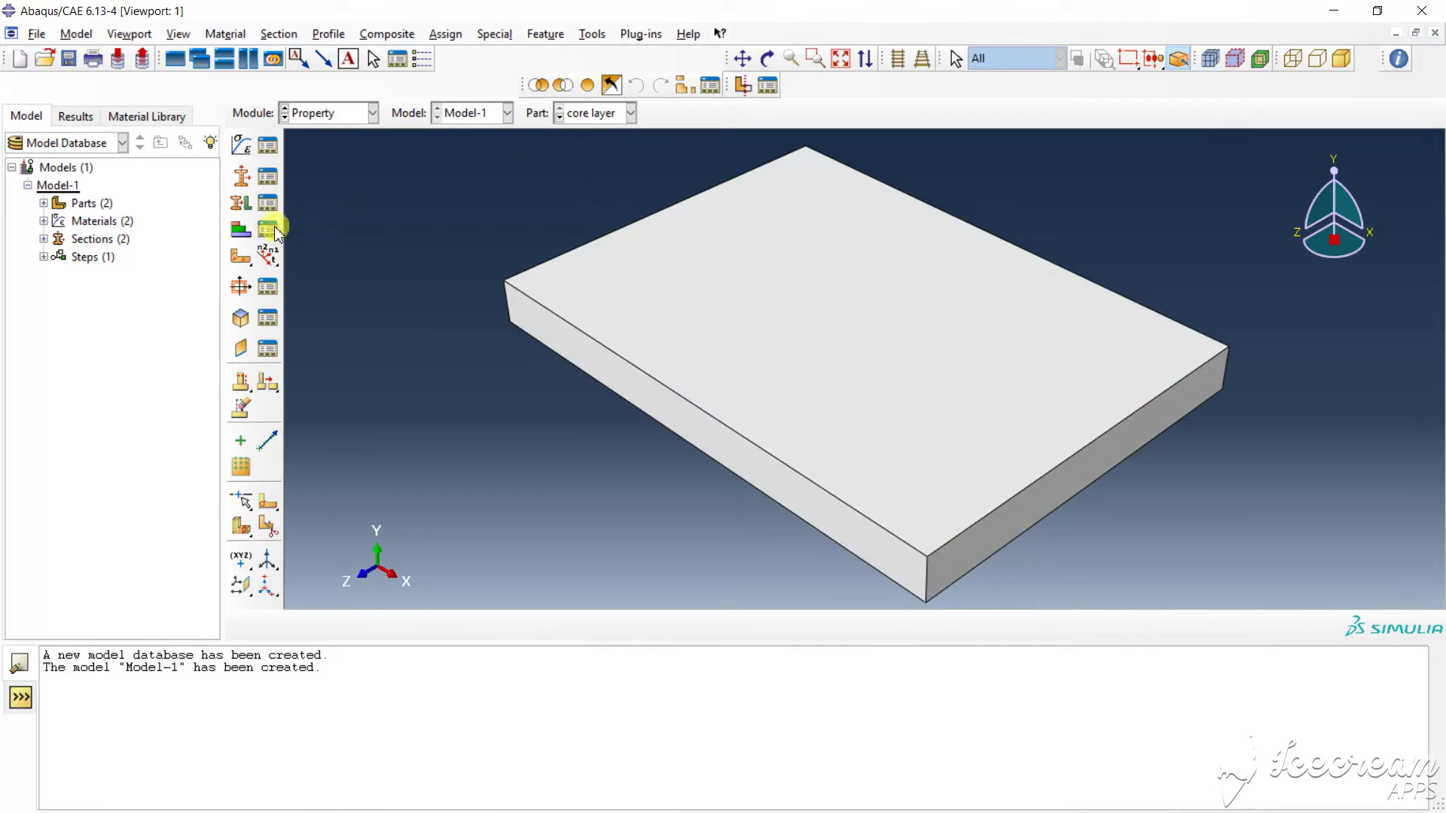
pyautogui.click(240, 202)
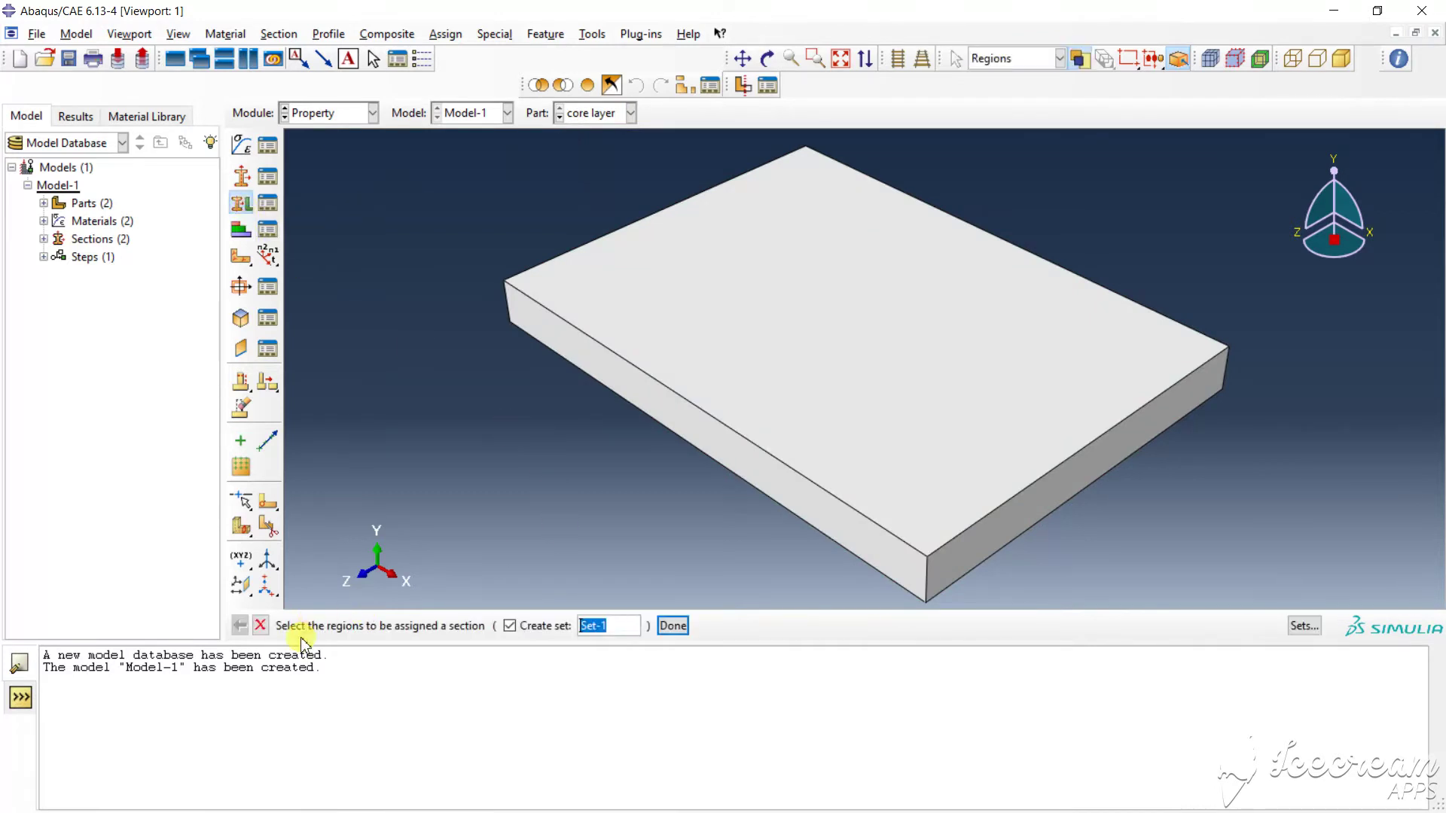
pyautogui.click(866, 402)
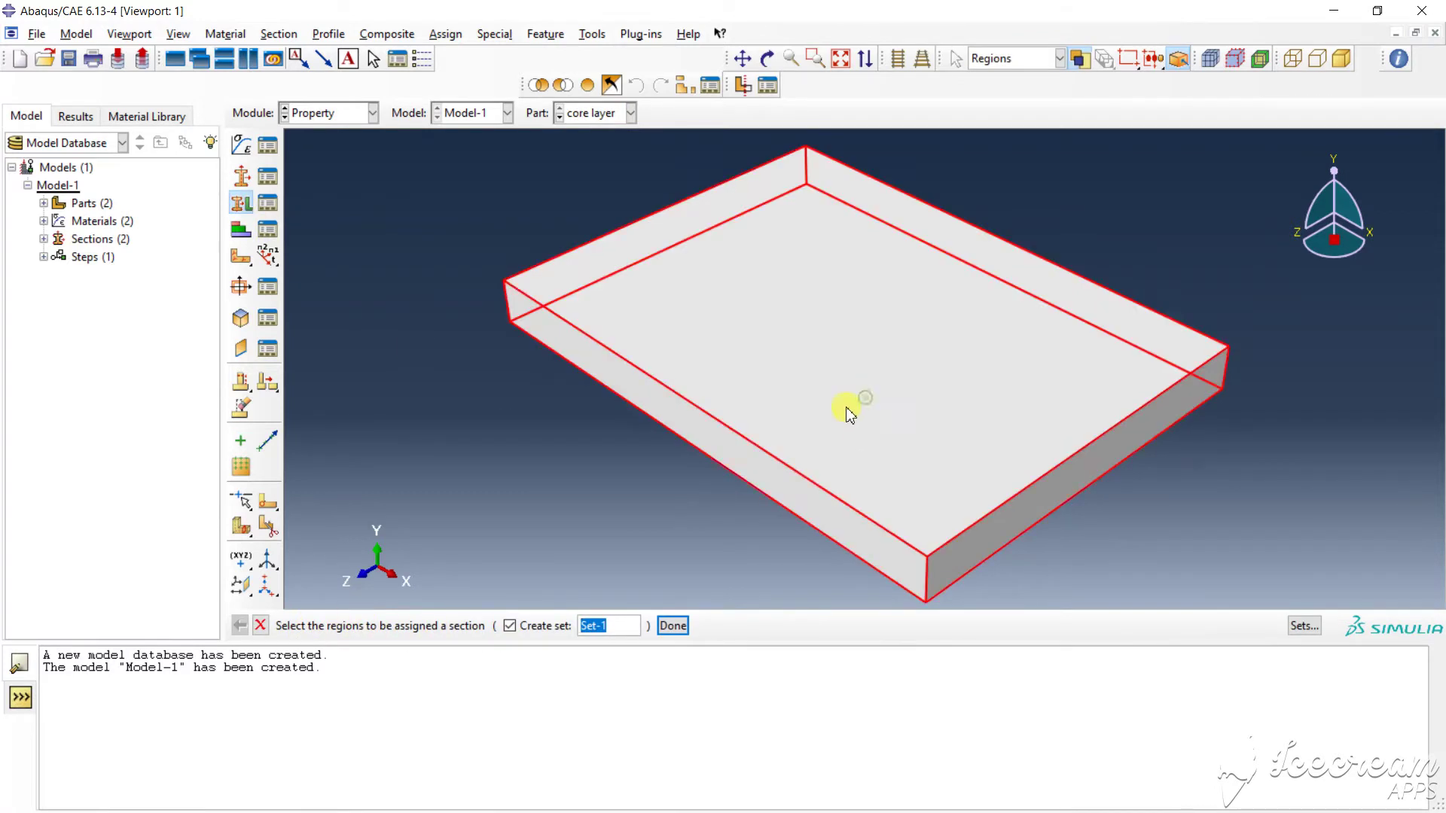
pyautogui.click(673, 625)
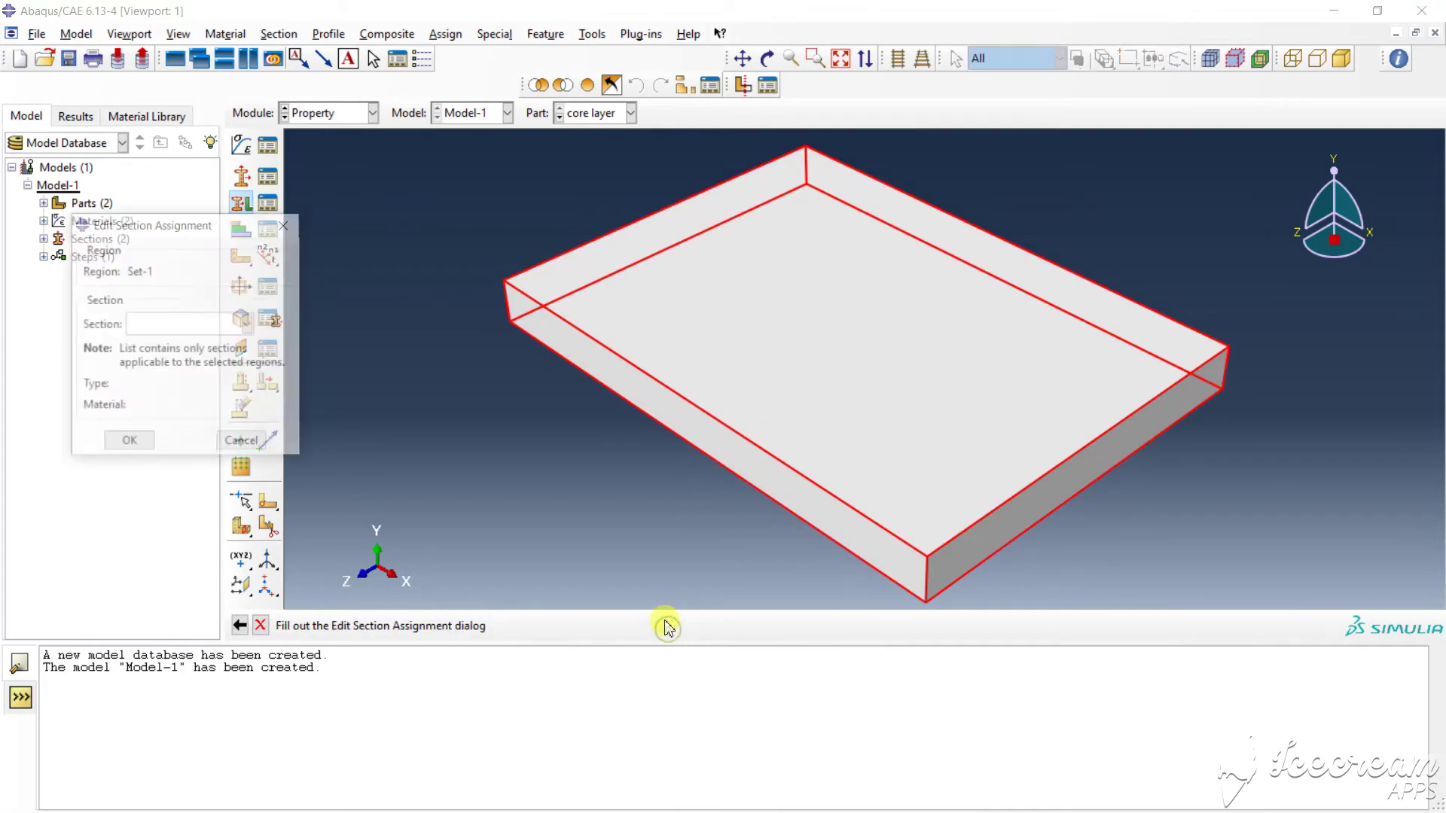
pyautogui.click(229, 326)
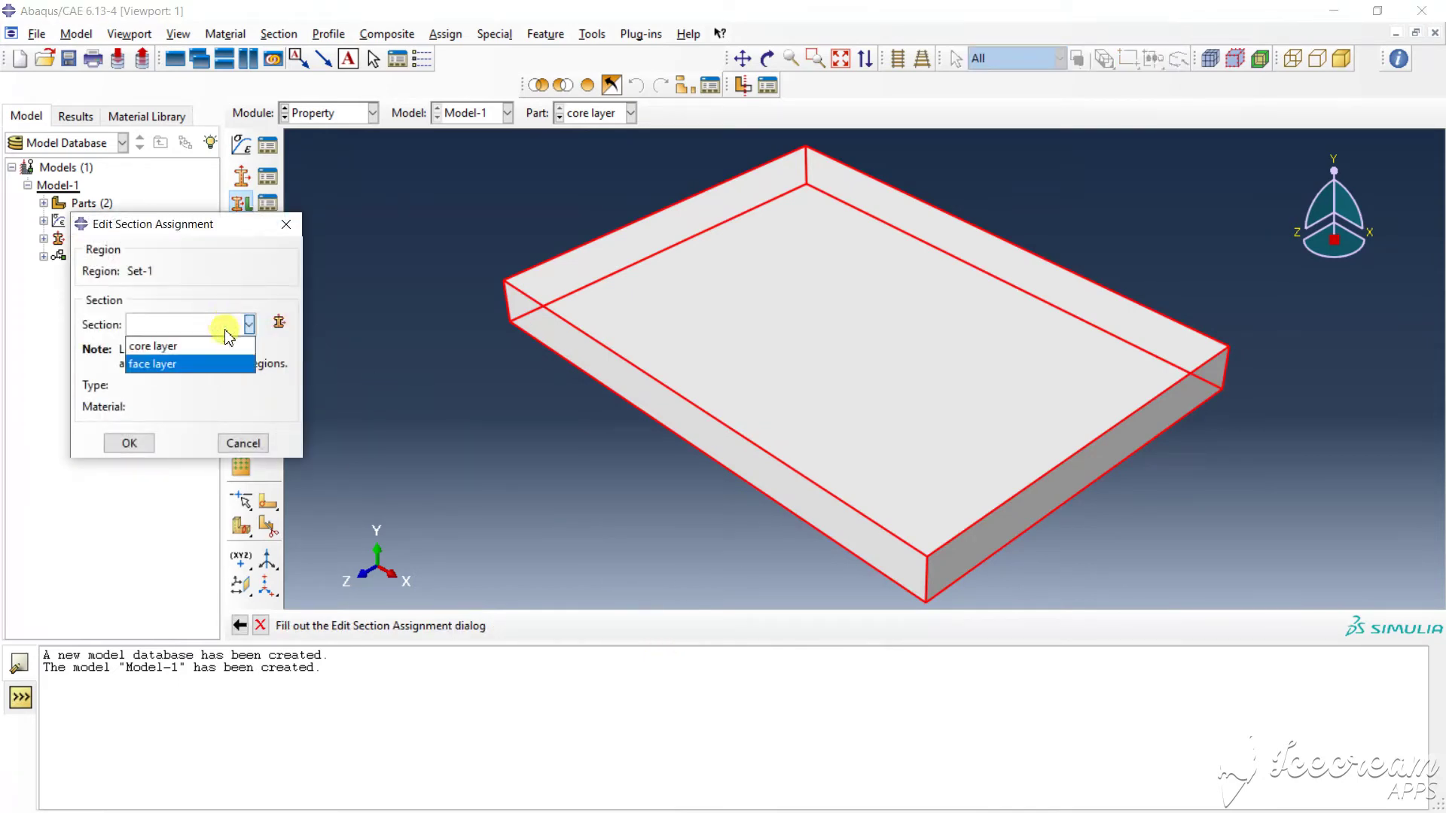
pyautogui.click(224, 346)
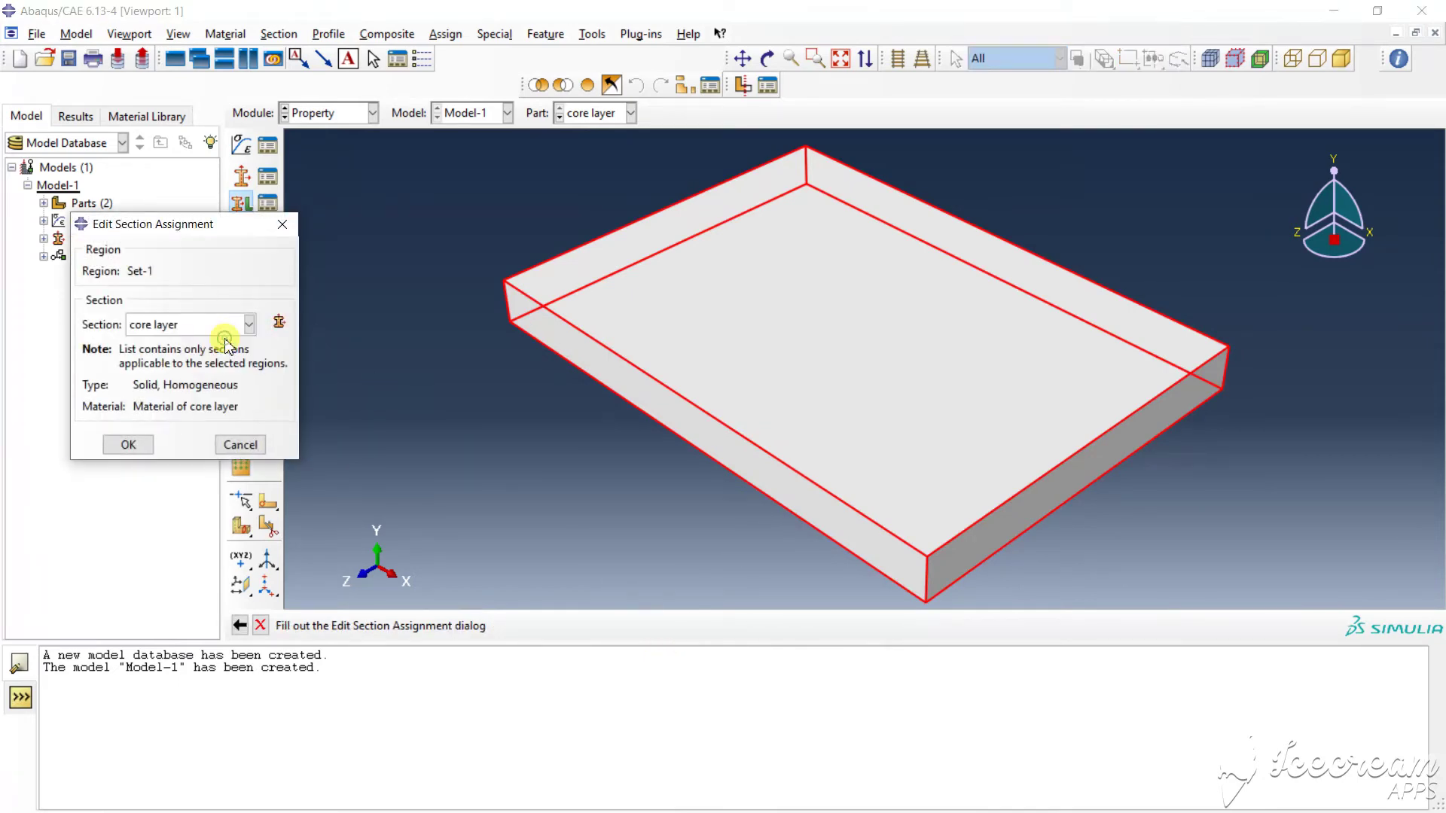
pyautogui.click(133, 445)
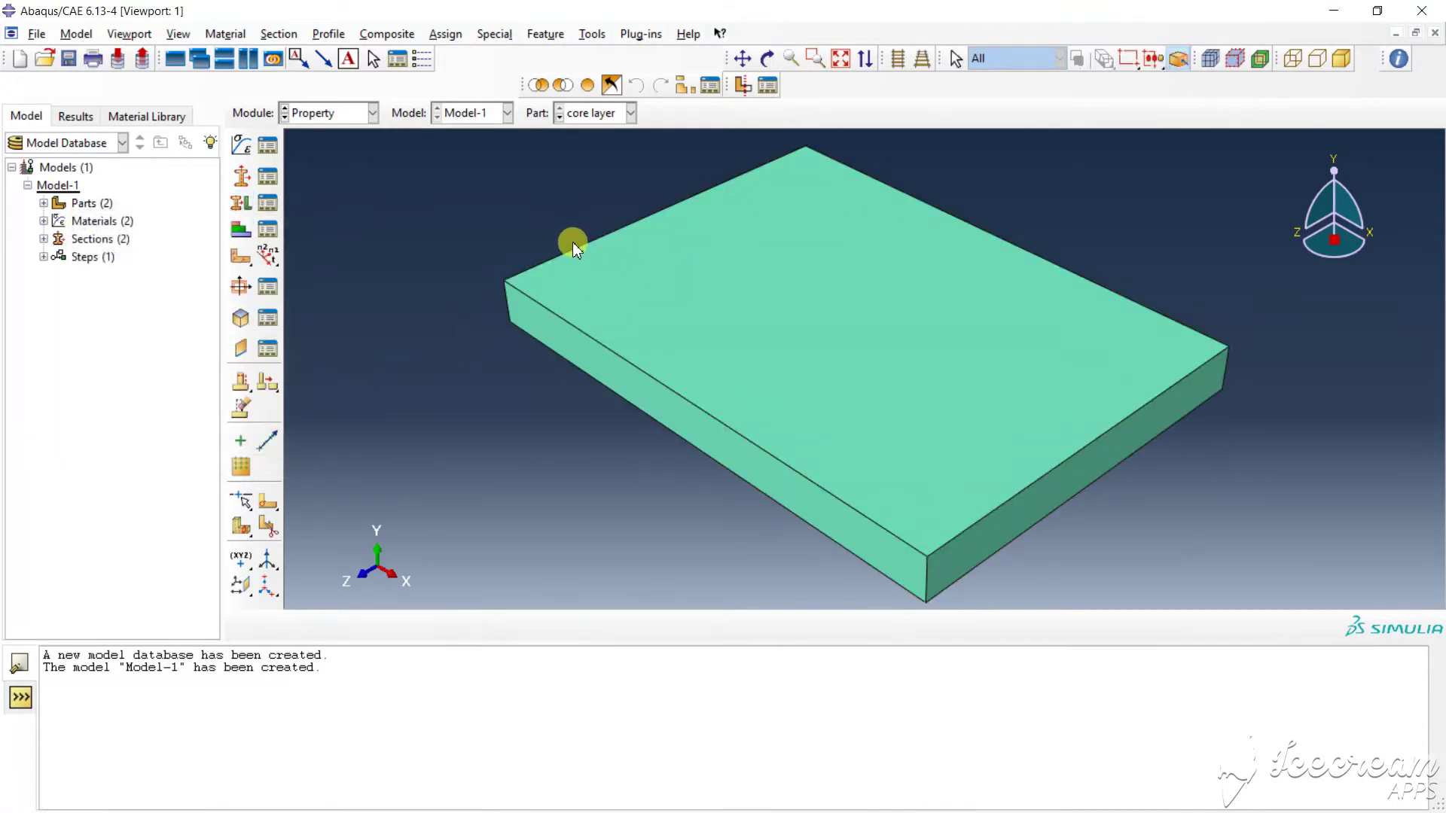
# Assign the default global material orientation to the core layer block.
pyautogui.click(452, 34)
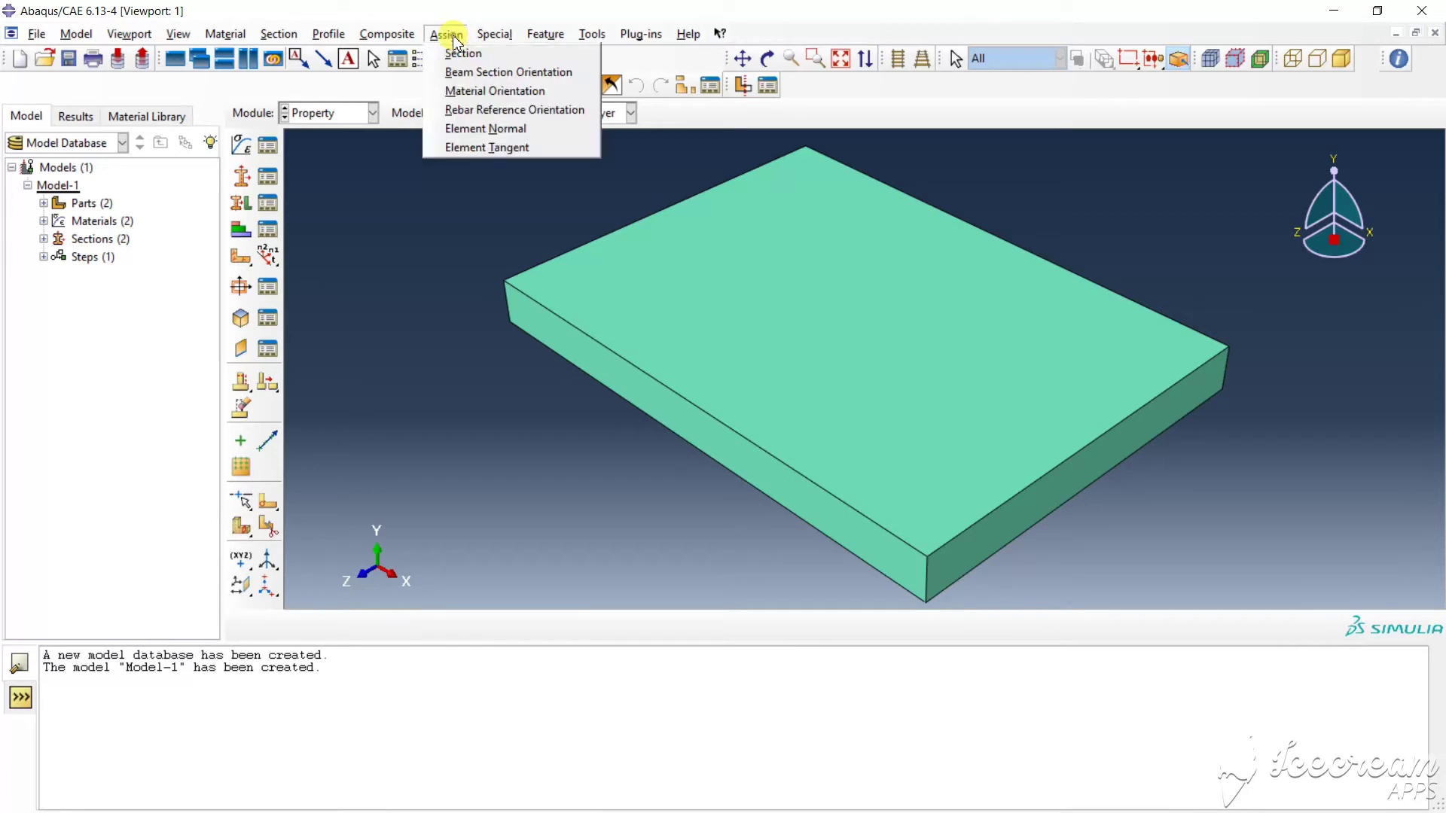
pyautogui.click(461, 91)
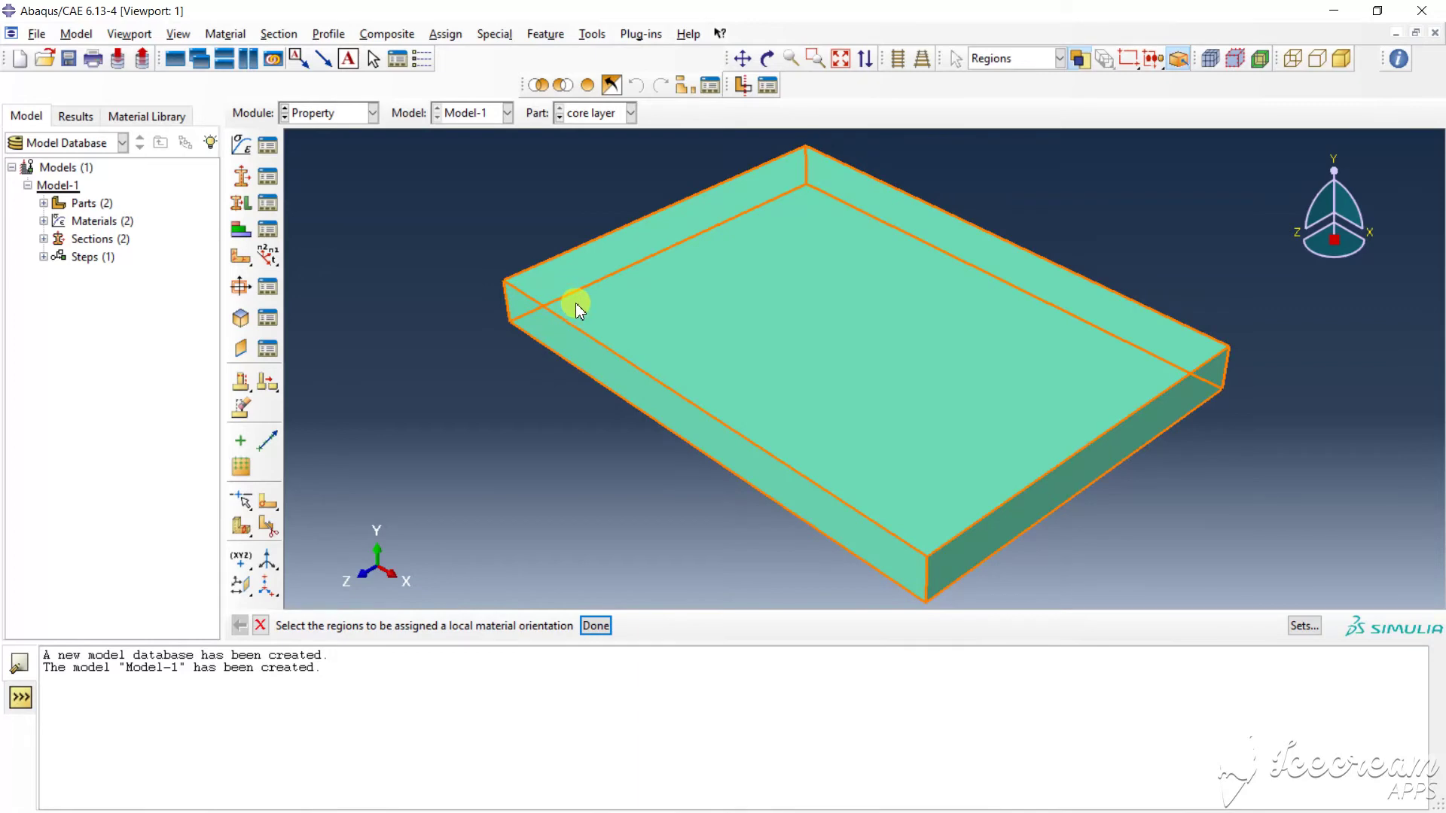
pyautogui.click(639, 299)
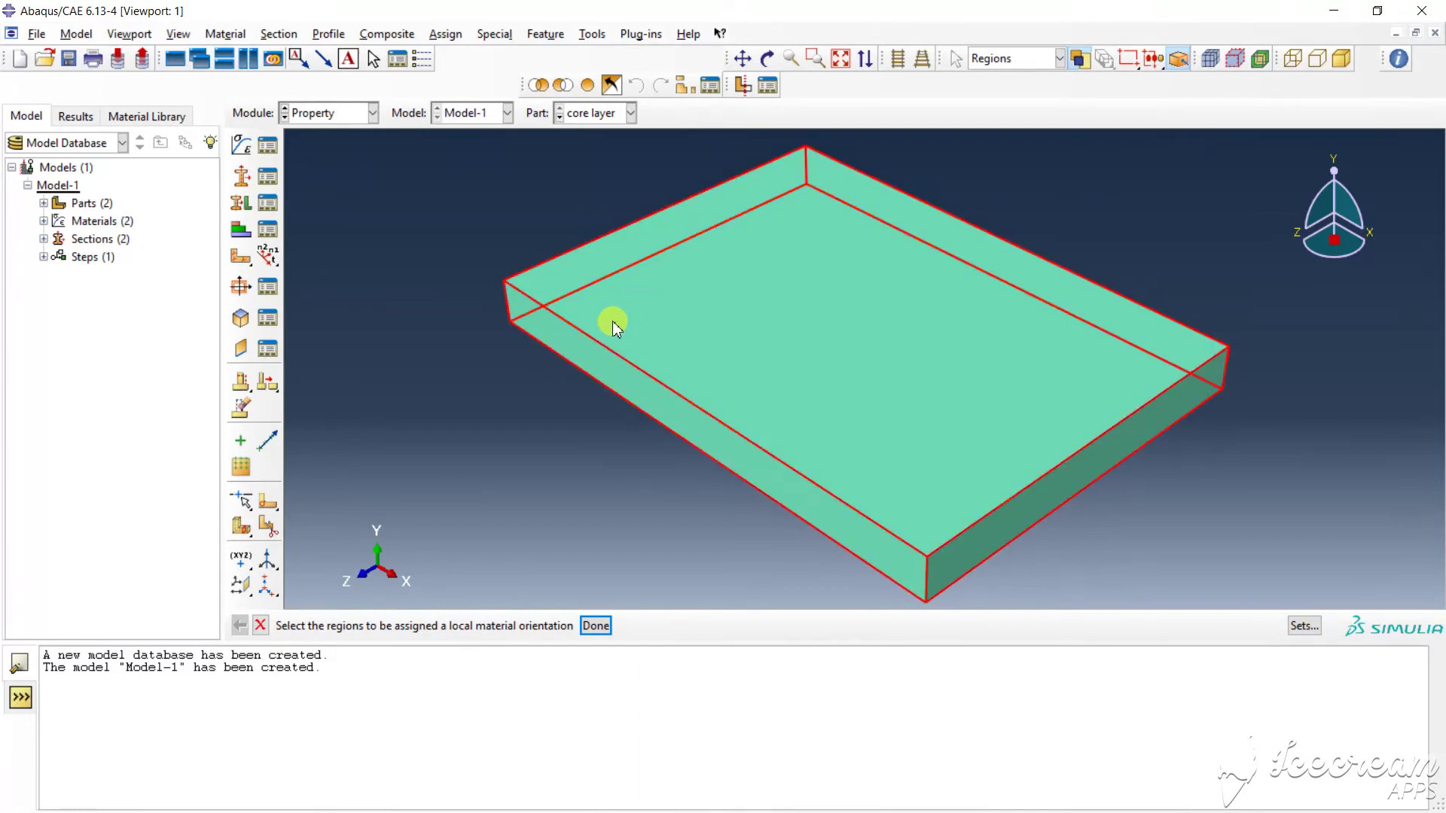
pyautogui.click(595, 628)
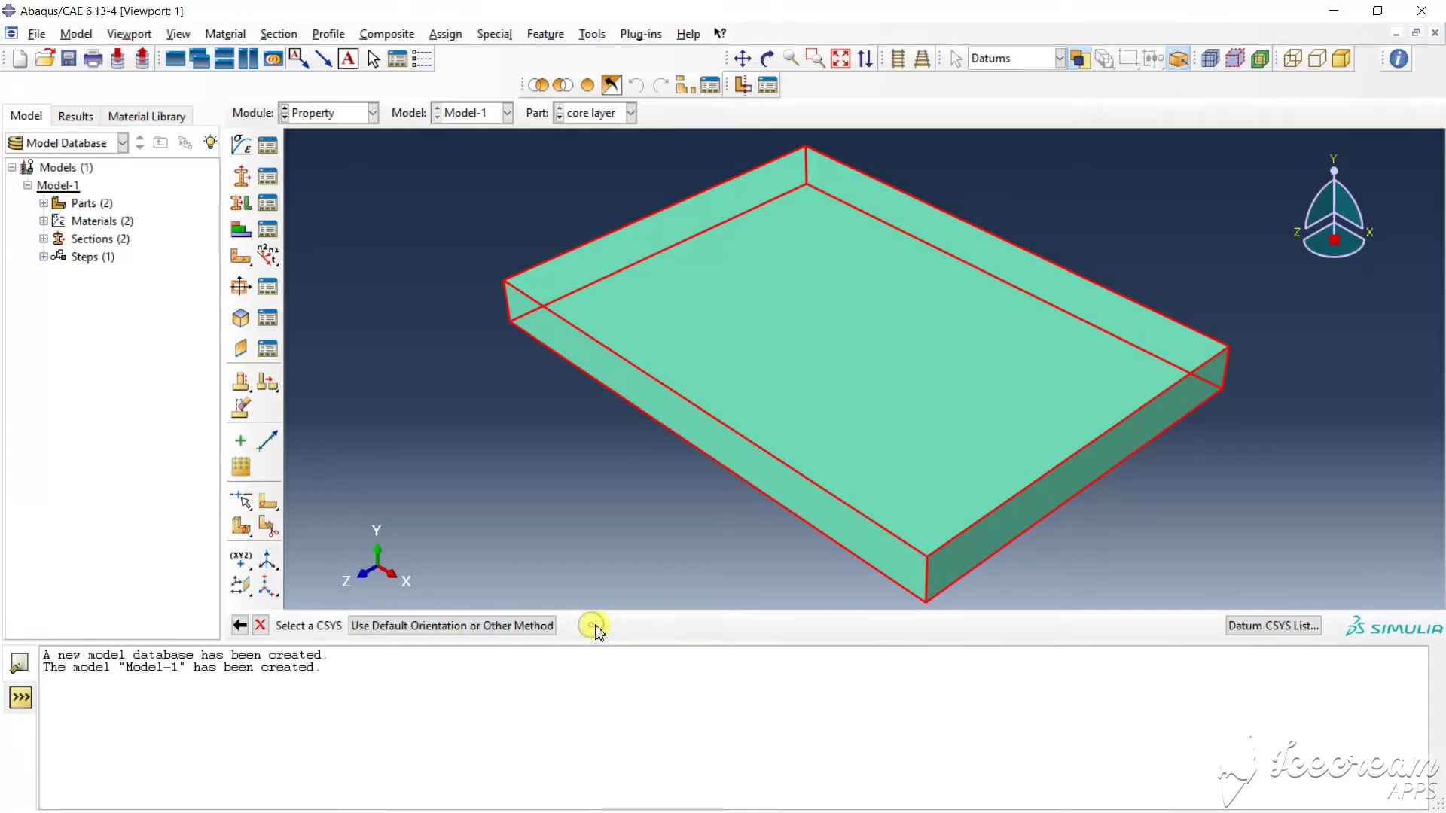
pyautogui.click(530, 628)
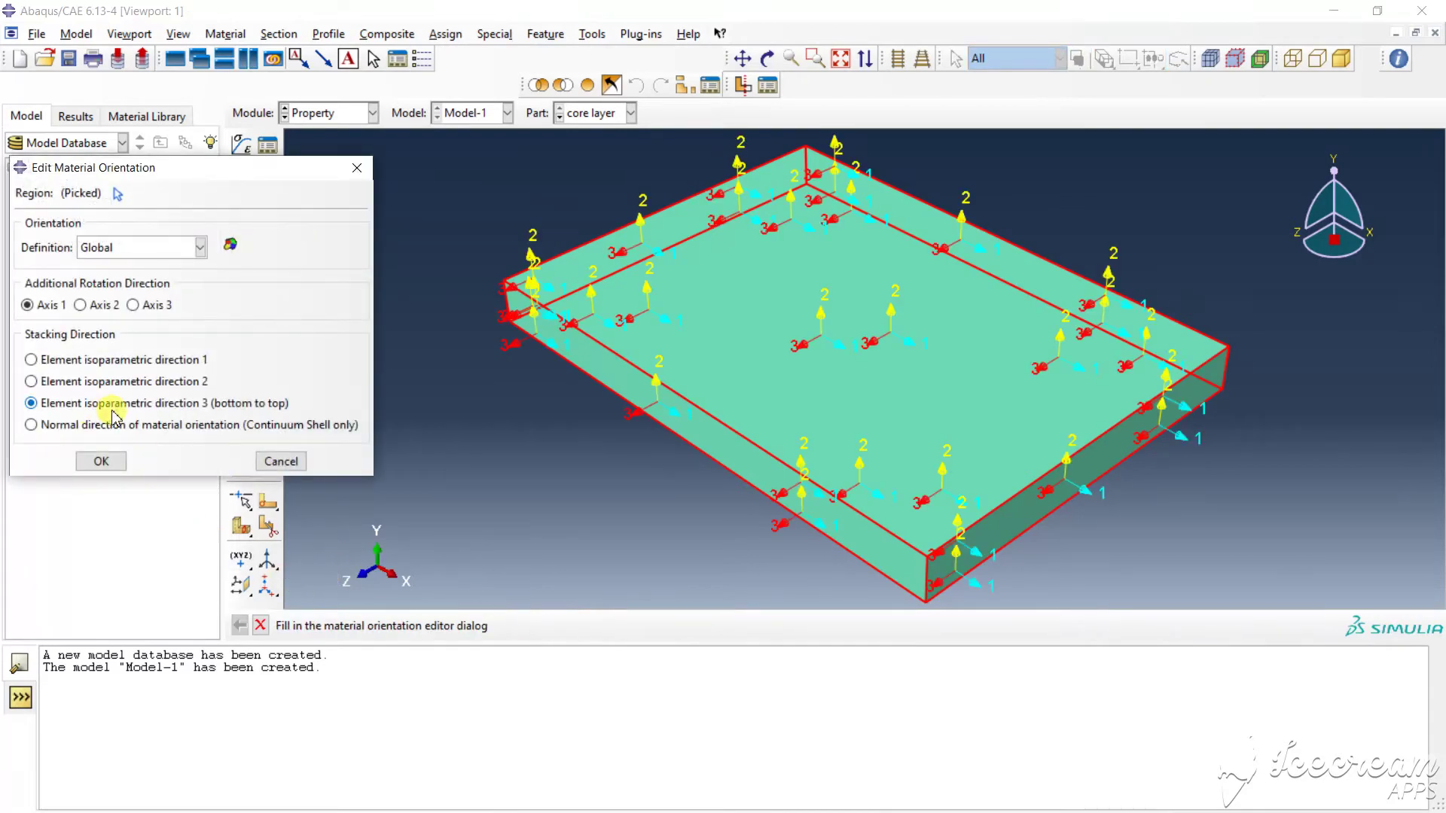
pyautogui.click(107, 462)
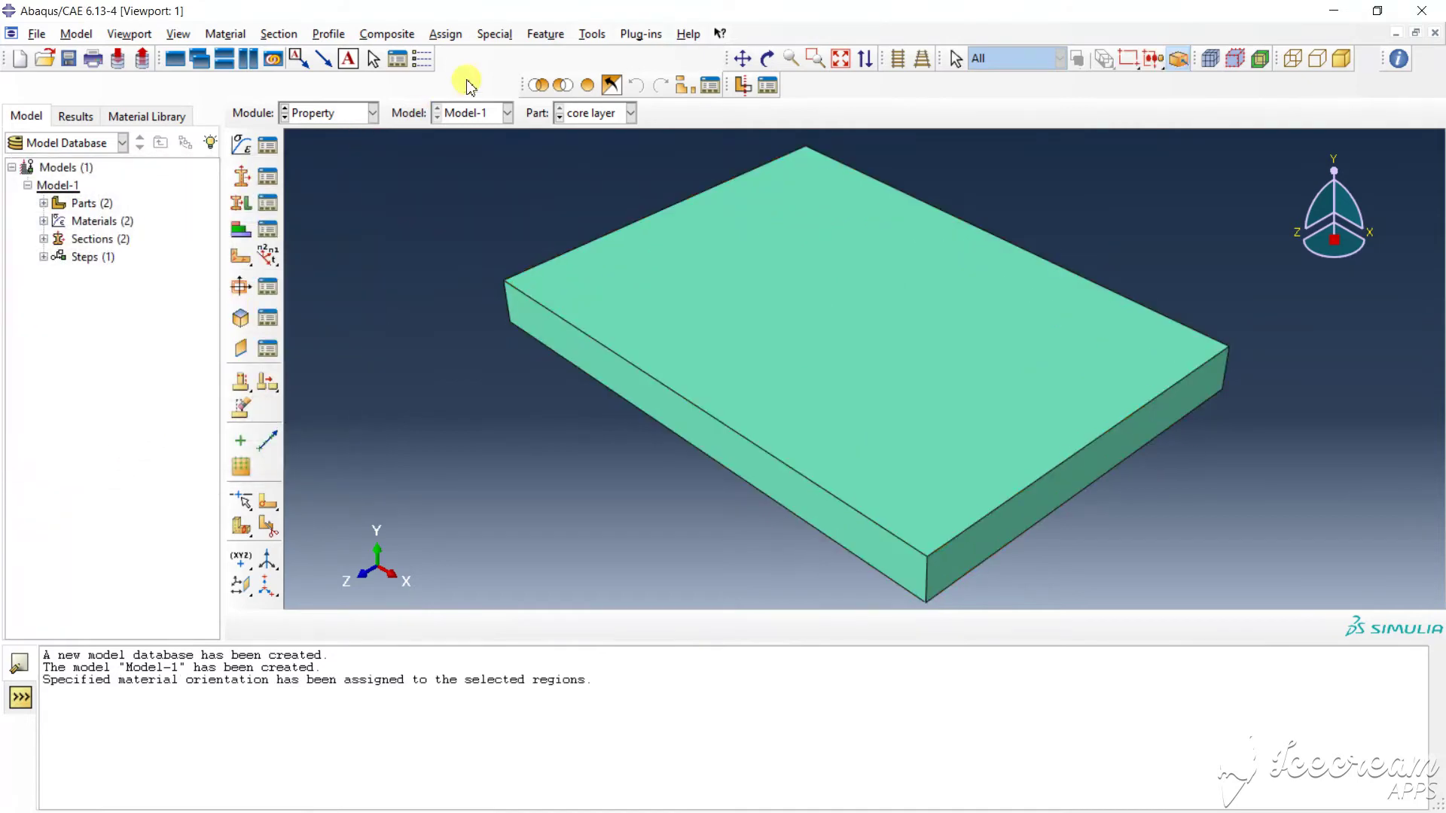
# Give the face layer plate the default global orientation, then enter the Assembly module.
pyautogui.click(596, 114)
pyautogui.click(599, 147)
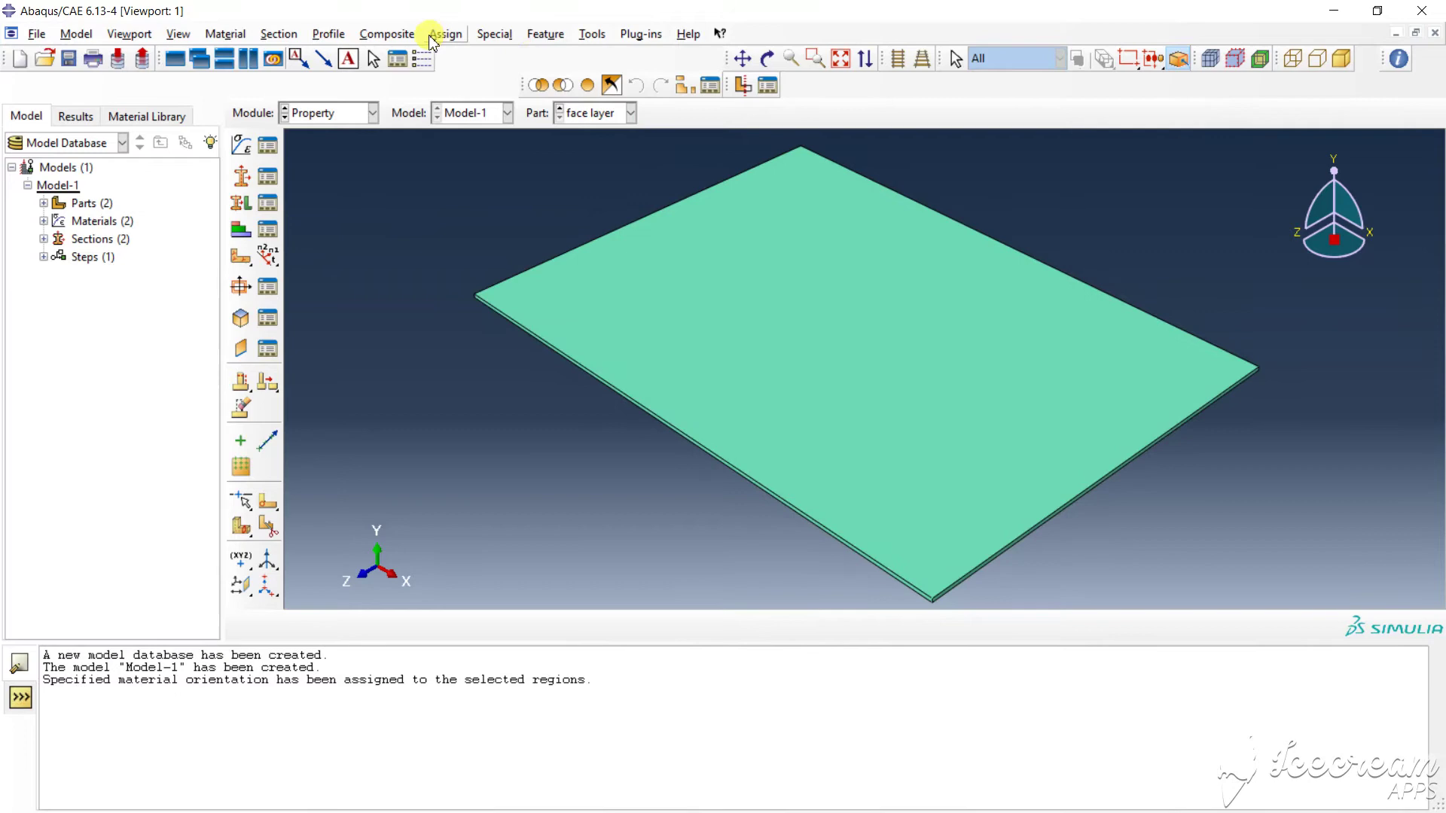
pyautogui.click(431, 37)
pyautogui.click(453, 90)
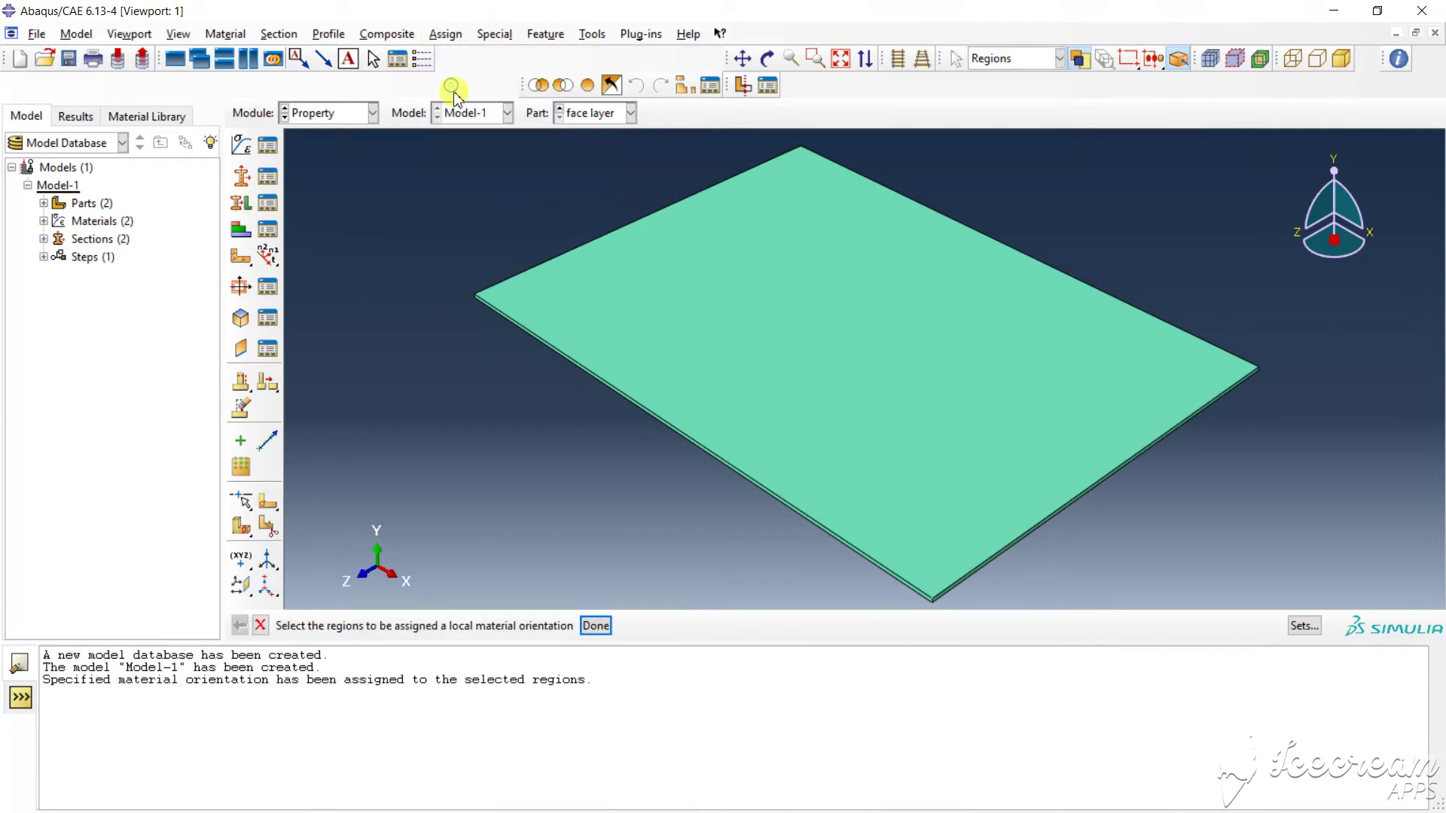
pyautogui.click(726, 317)
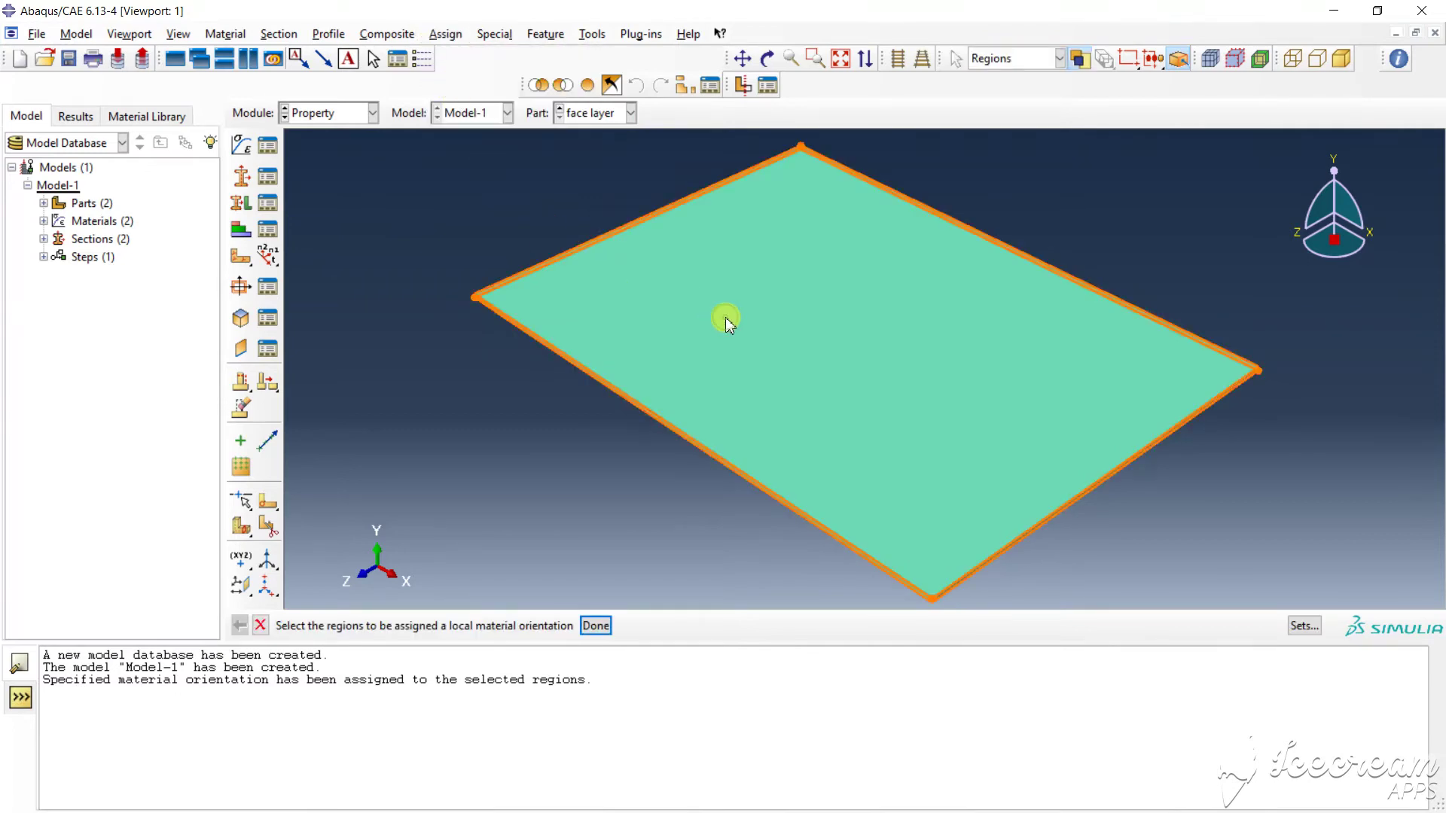
pyautogui.click(595, 626)
pyautogui.click(394, 626)
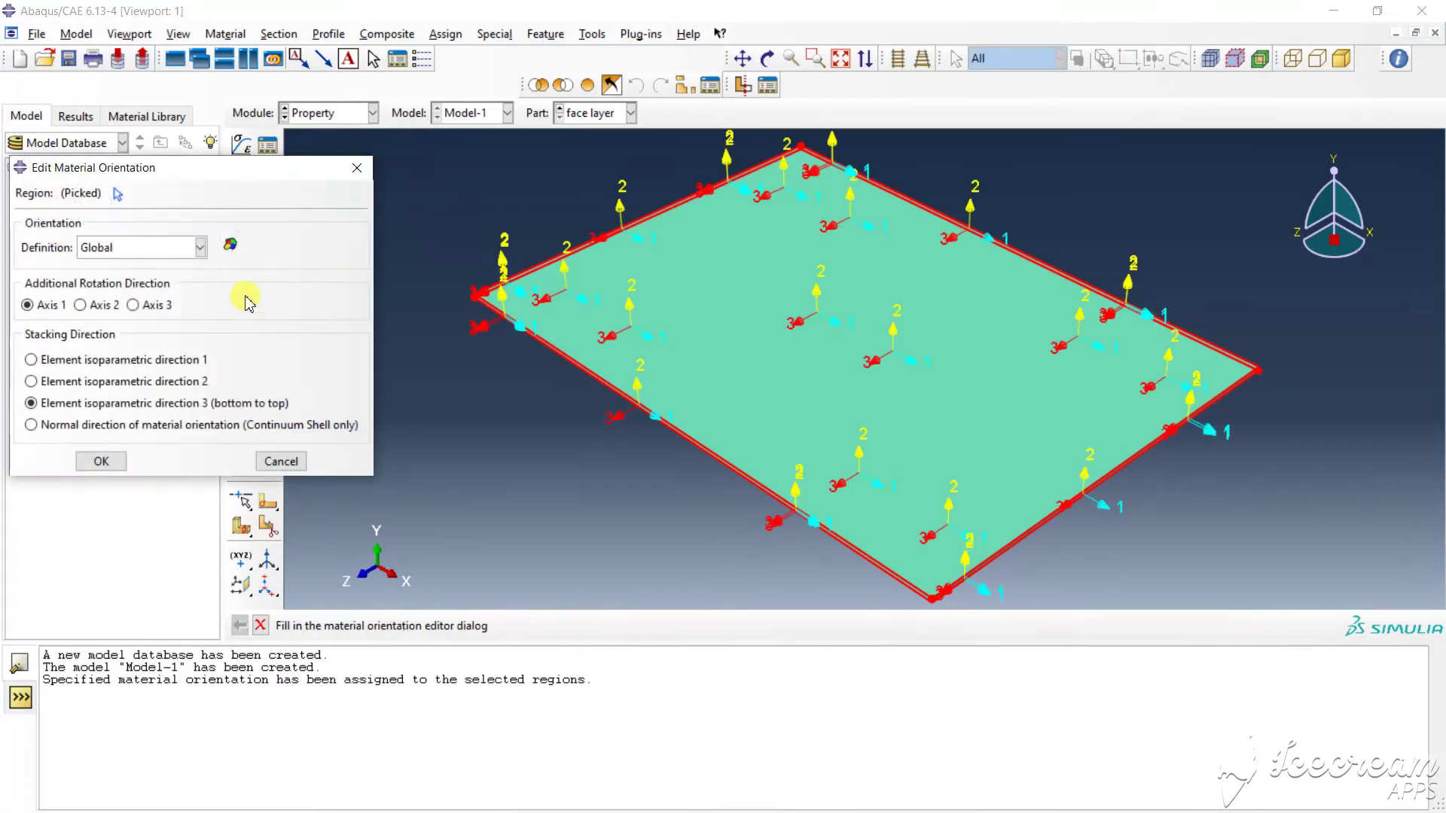
pyautogui.click(104, 461)
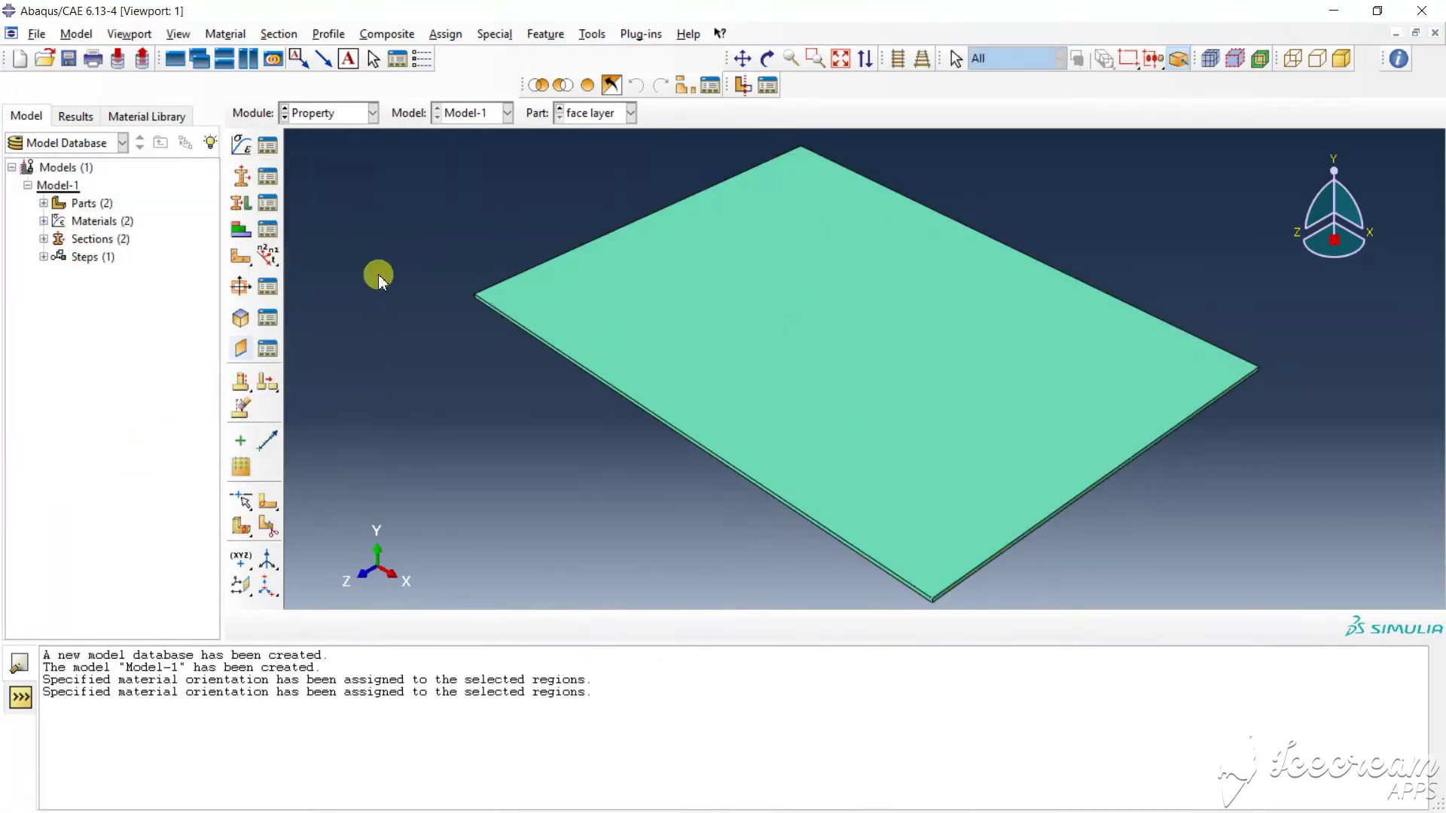
pyautogui.click(372, 113)
pyautogui.click(329, 169)
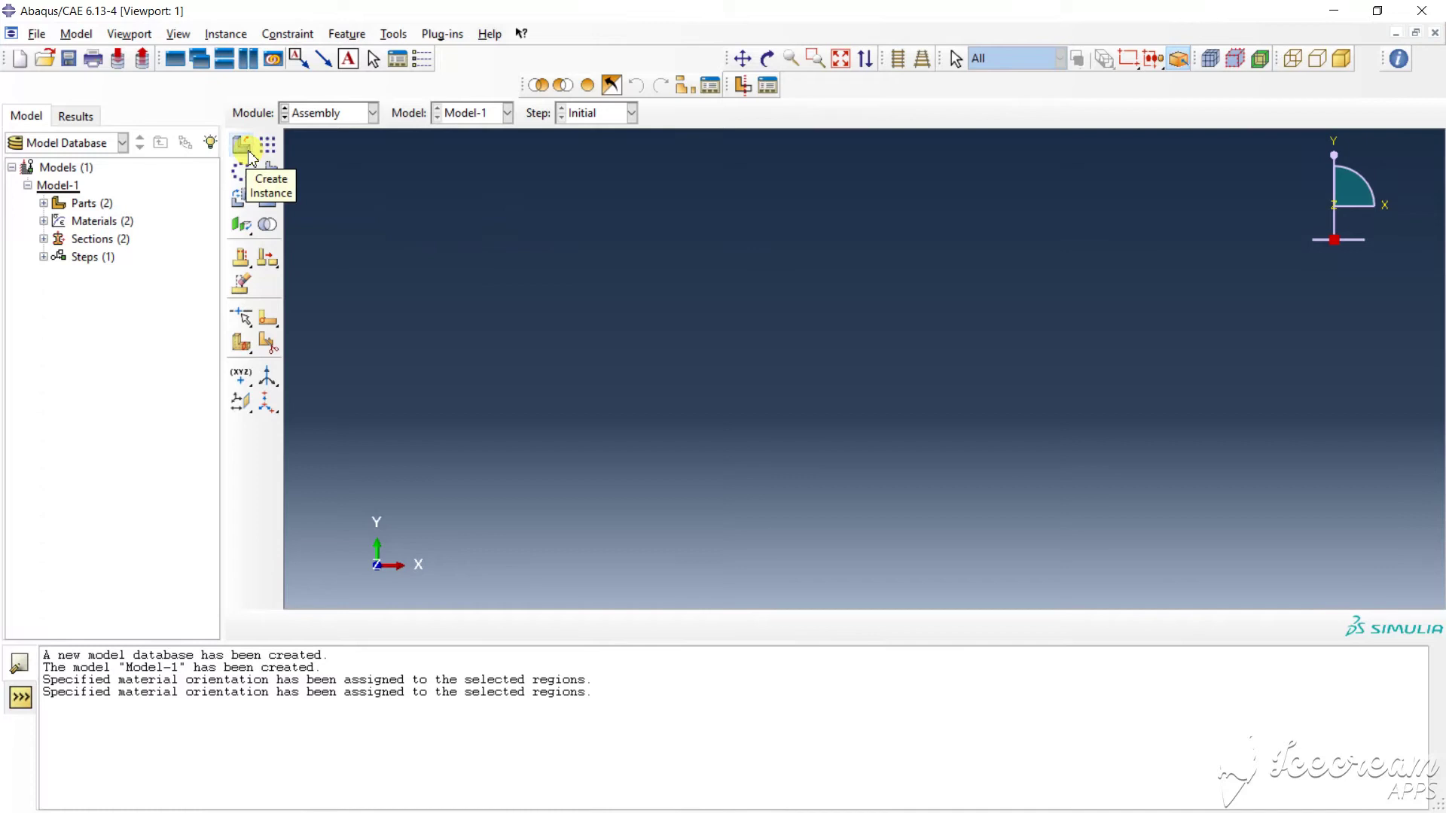
# Add a core layer instance to the assembly.
pyautogui.click(248, 156)
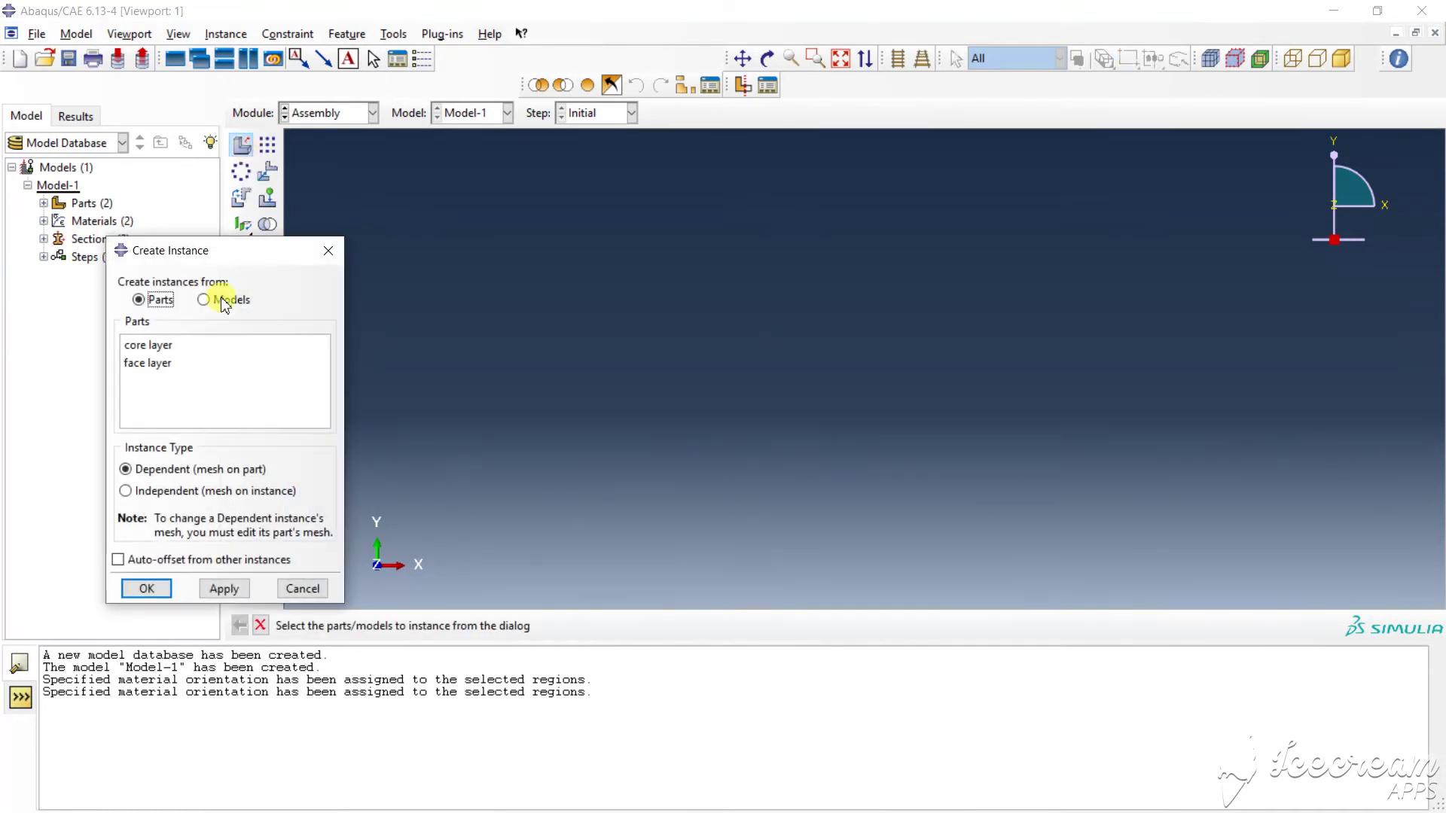
pyautogui.click(154, 346)
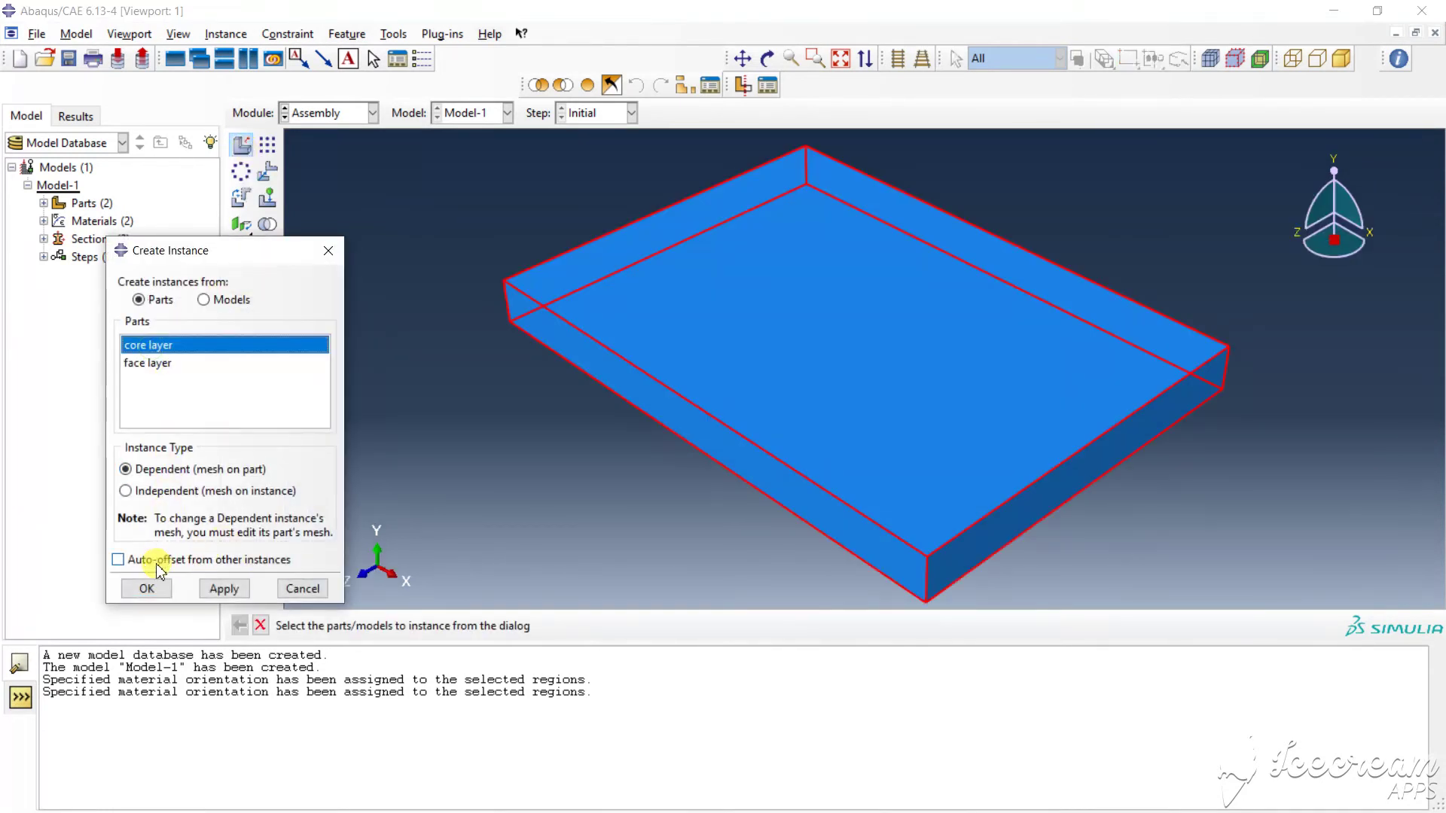
pyautogui.click(152, 589)
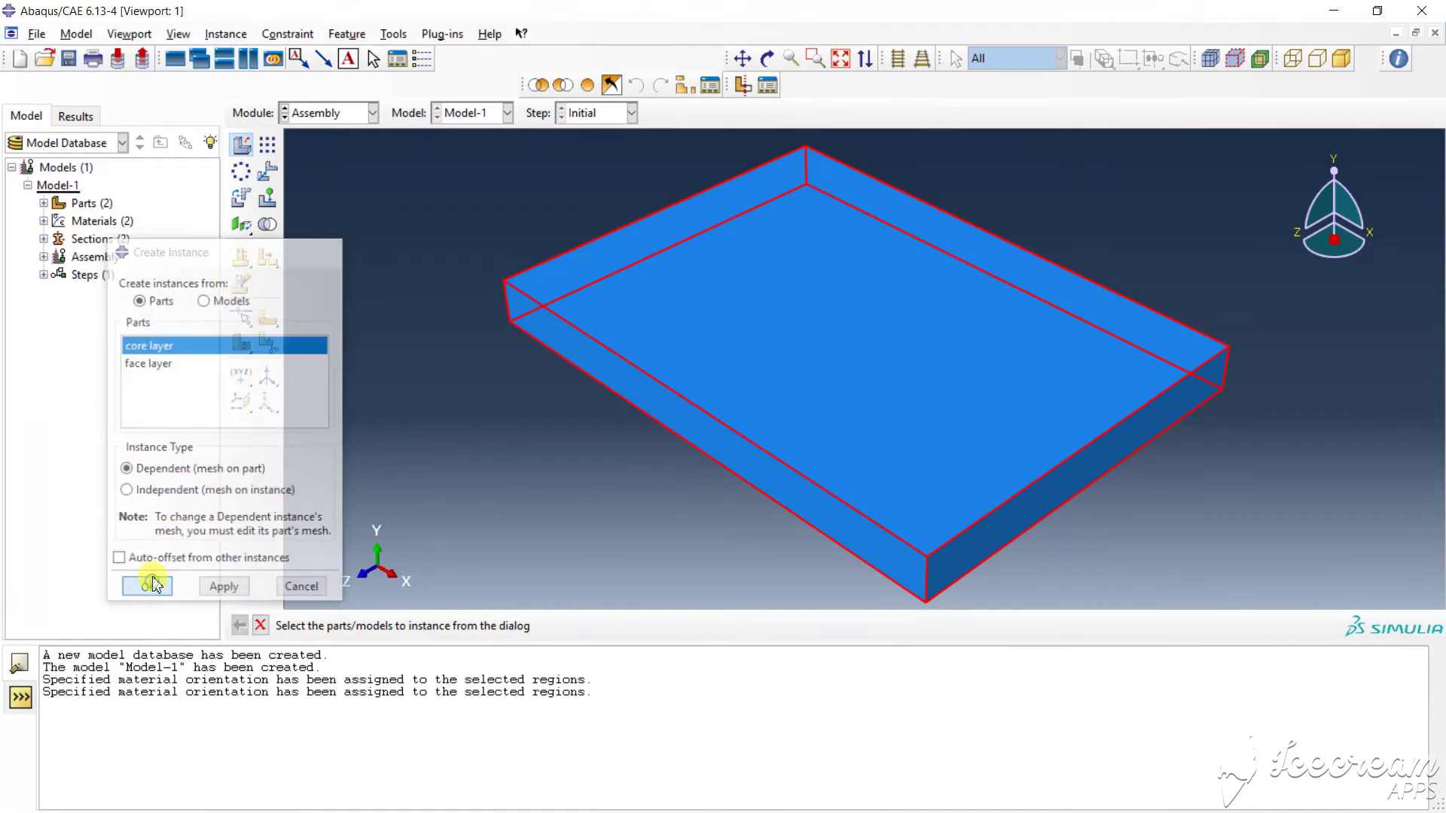
# Add two auto-offset face layer instances, recovering from the part-not-selected error.
pyautogui.click(244, 152)
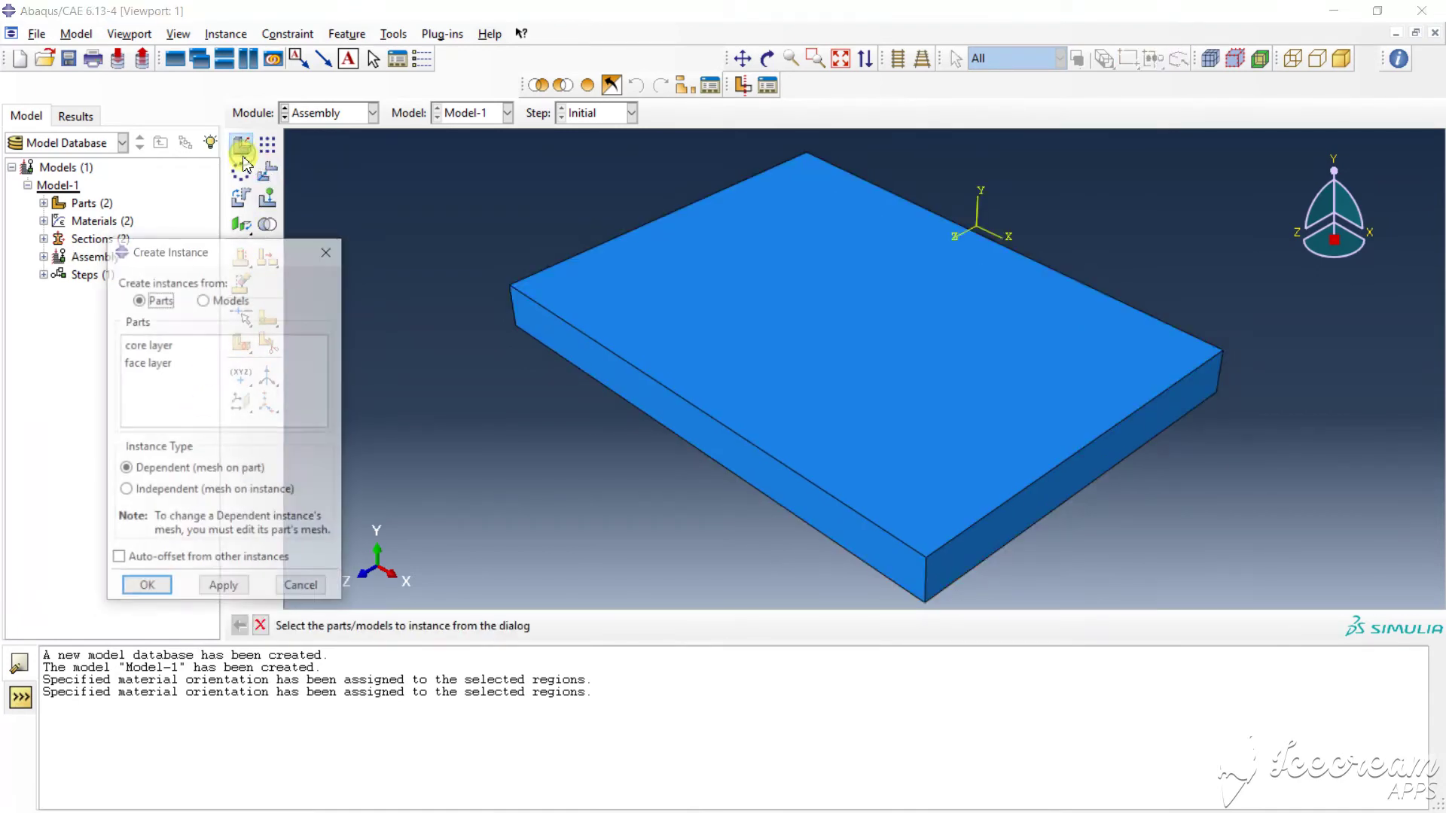
pyautogui.click(145, 363)
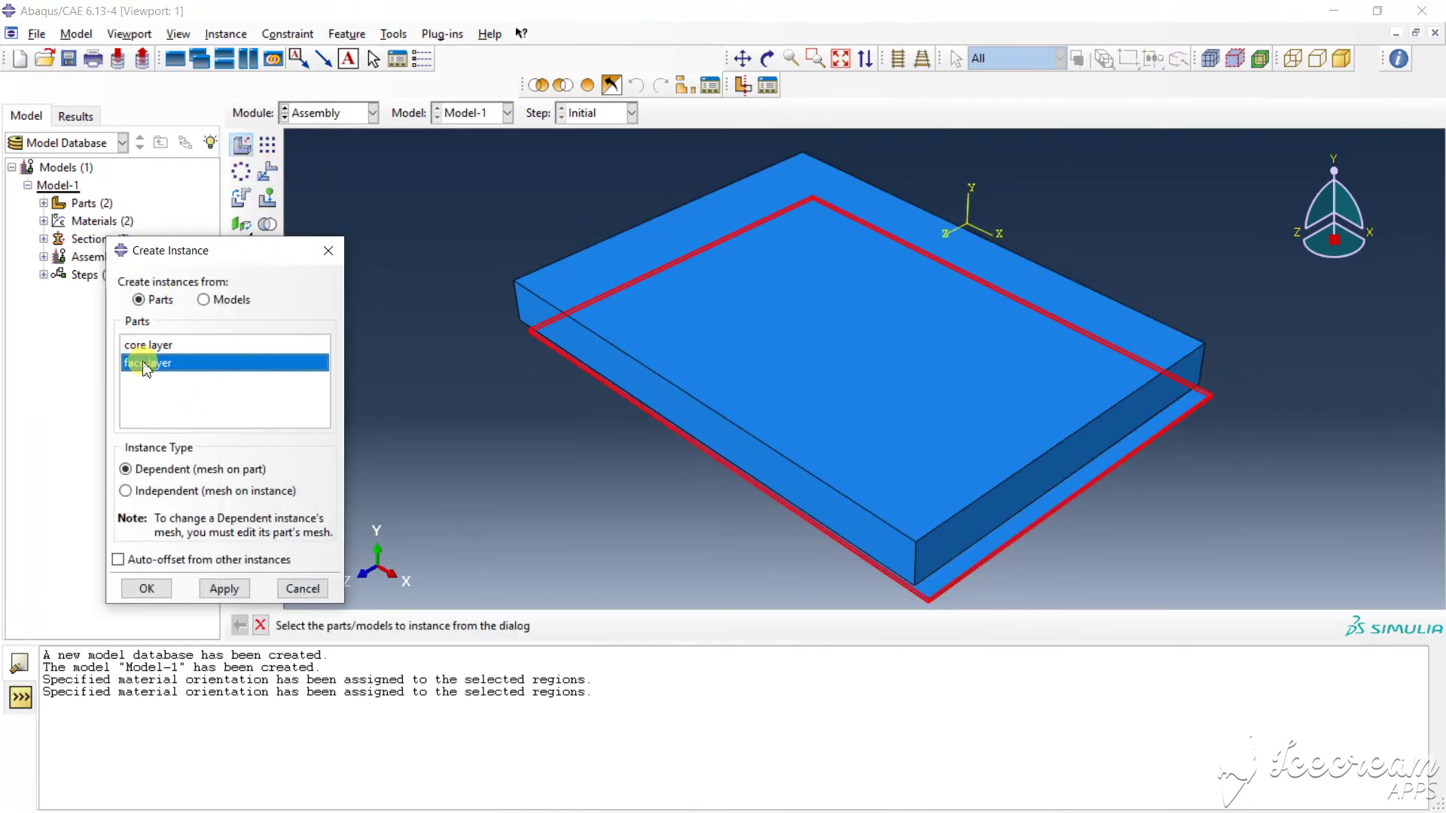
pyautogui.click(173, 561)
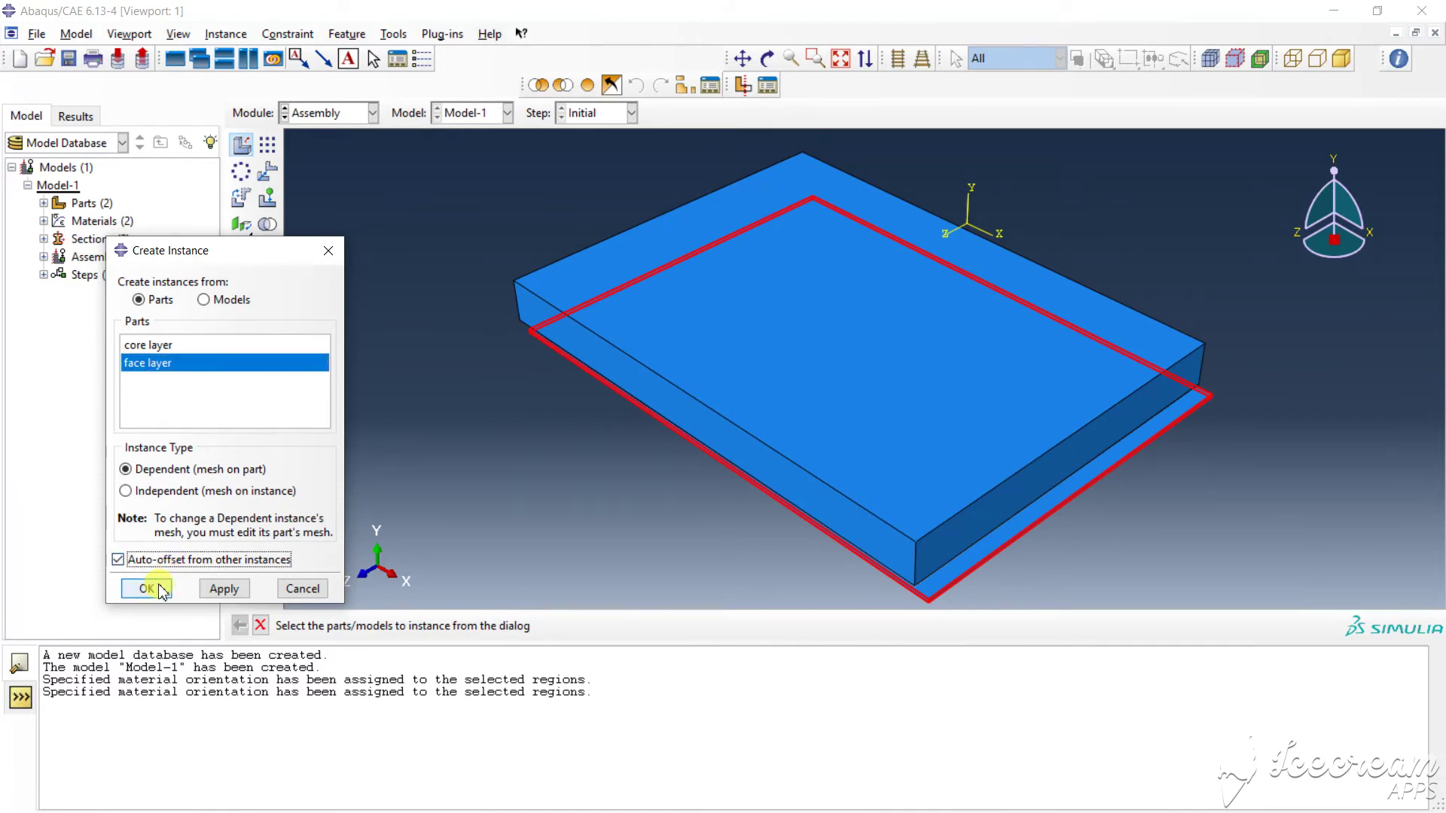
pyautogui.click(215, 589)
pyautogui.click(164, 593)
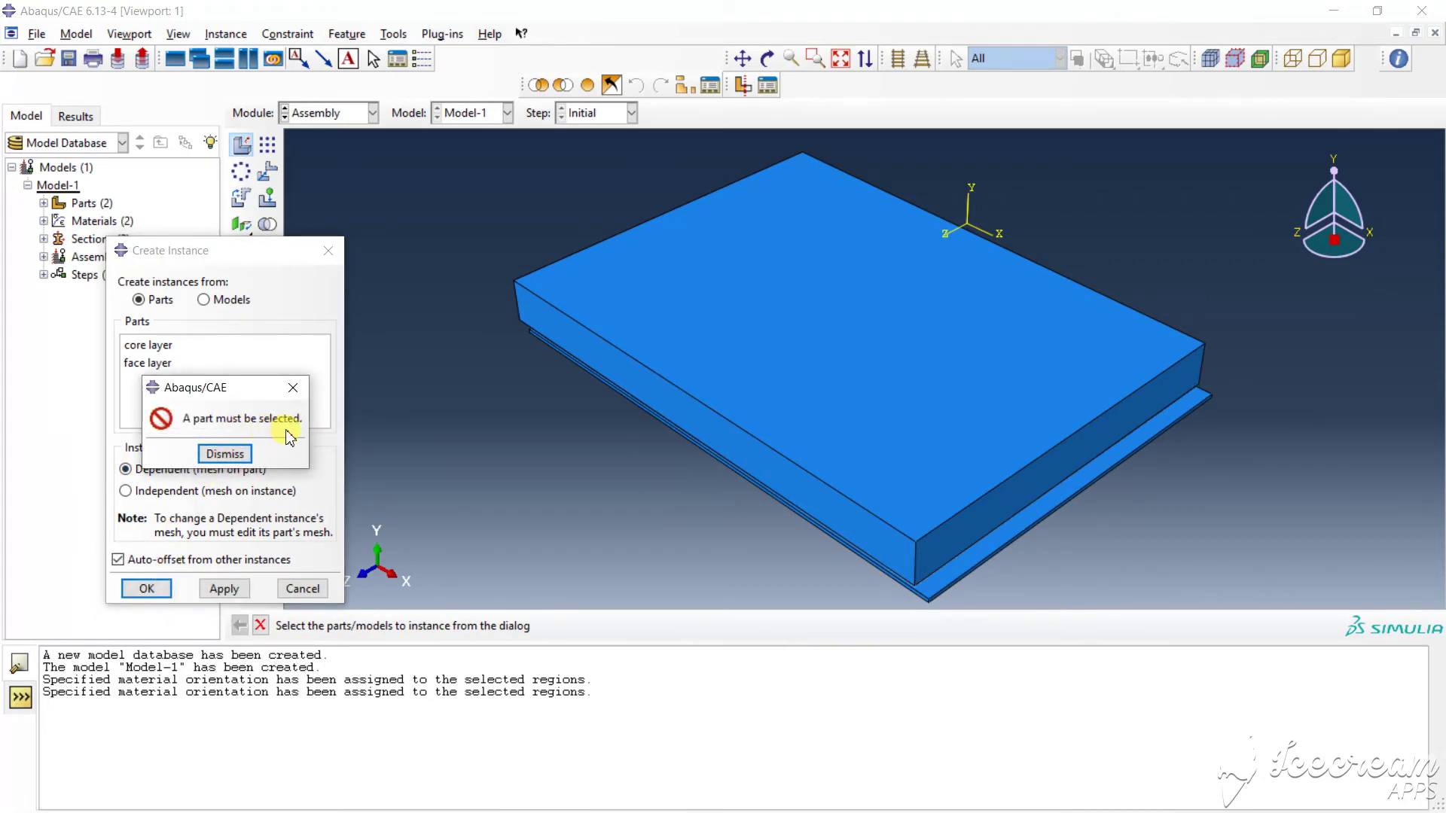
pyautogui.click(226, 454)
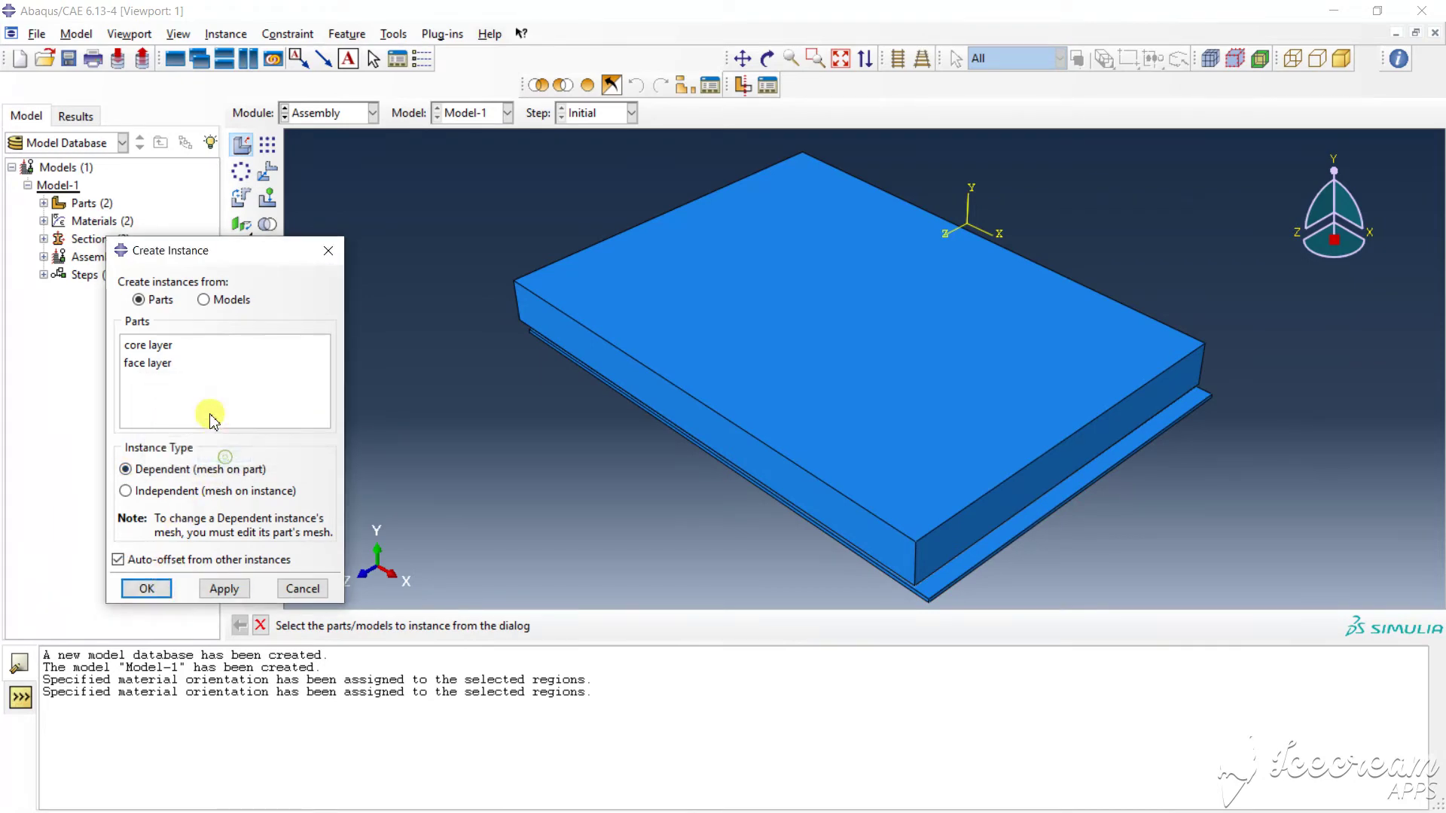
pyautogui.click(155, 364)
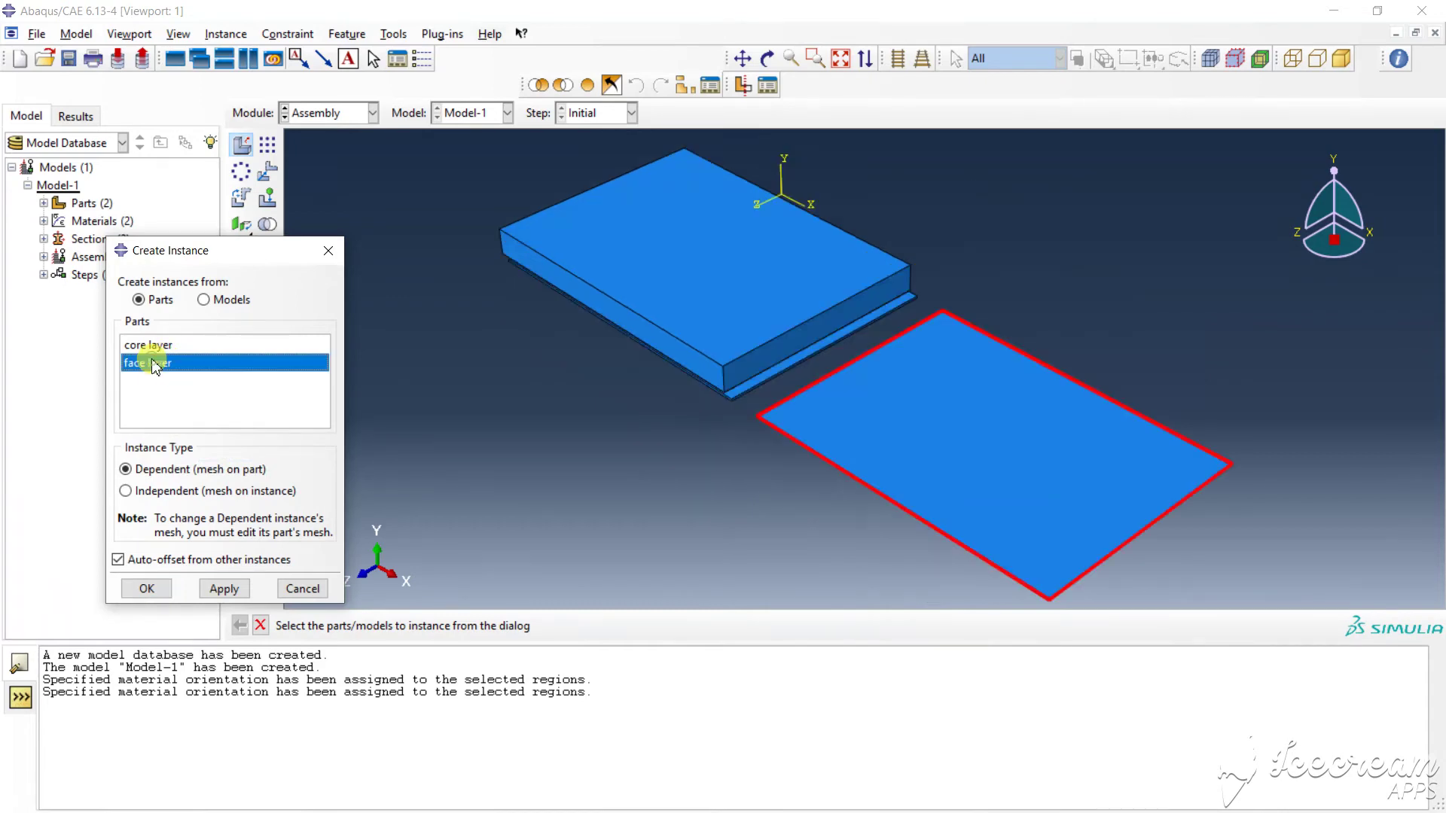
pyautogui.click(162, 589)
pyautogui.click(146, 589)
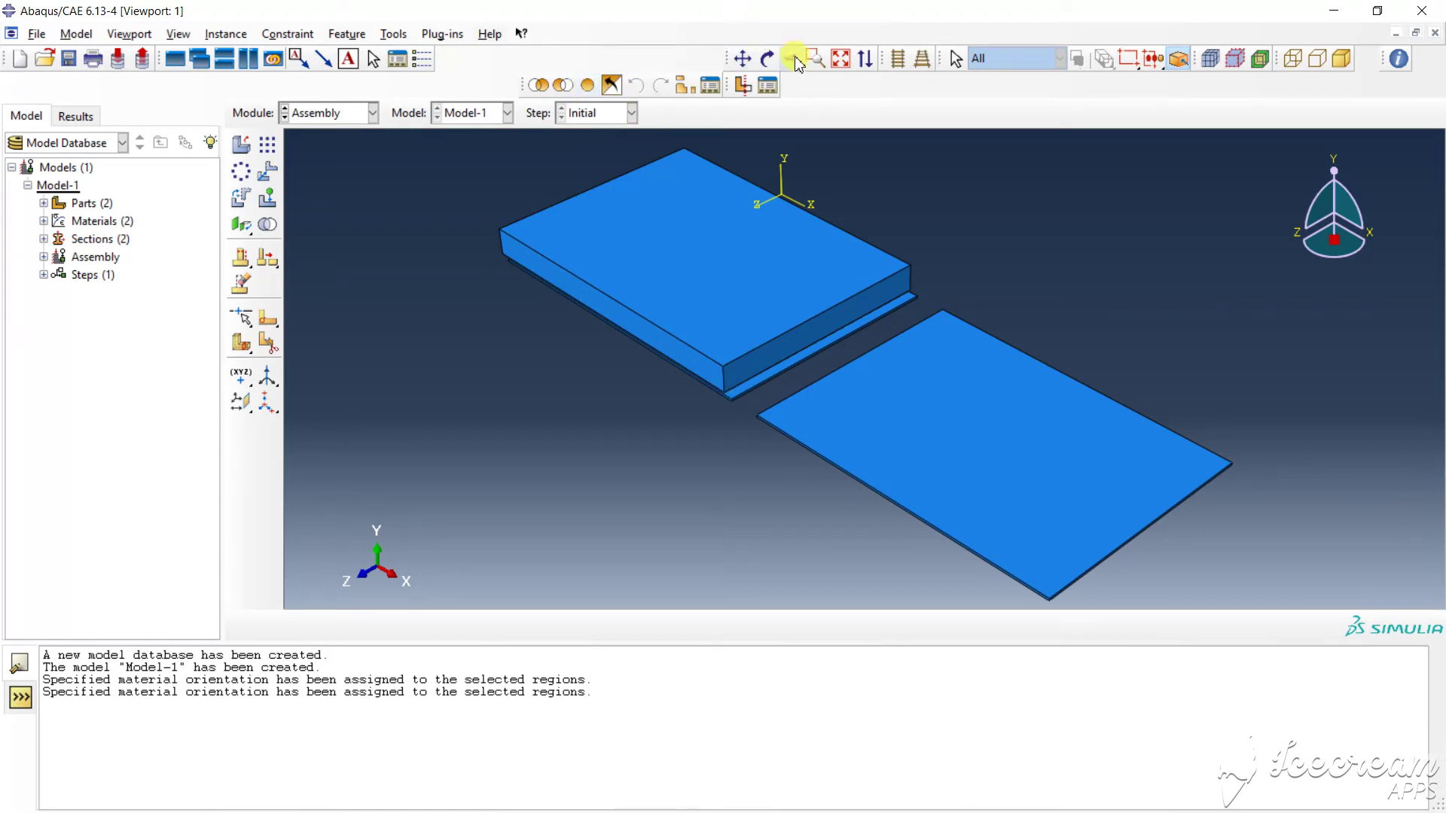
pyautogui.click(767, 57)
pyautogui.moveTo(799, 253)
pyautogui.mouseDown()
pyautogui.moveTo(933, 195)
pyautogui.moveTo(931, 208)
pyautogui.mouseUp()
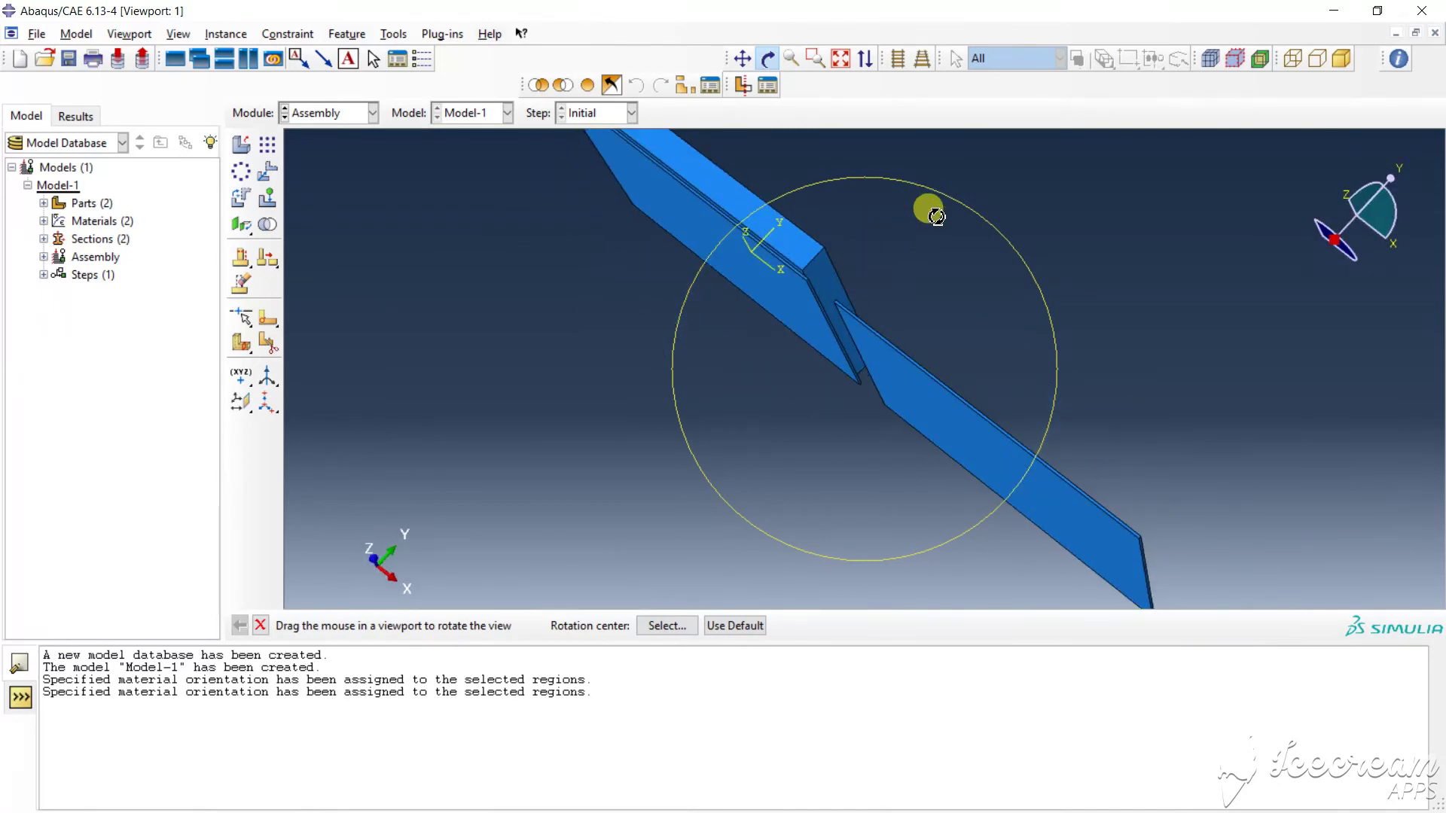
pyautogui.moveTo(933, 218)
pyautogui.mouseDown()
pyautogui.moveTo(894, 249)
pyautogui.moveTo(839, 259)
pyautogui.moveTo(880, 265)
pyautogui.moveTo(636, 388)
pyautogui.mouseUp()
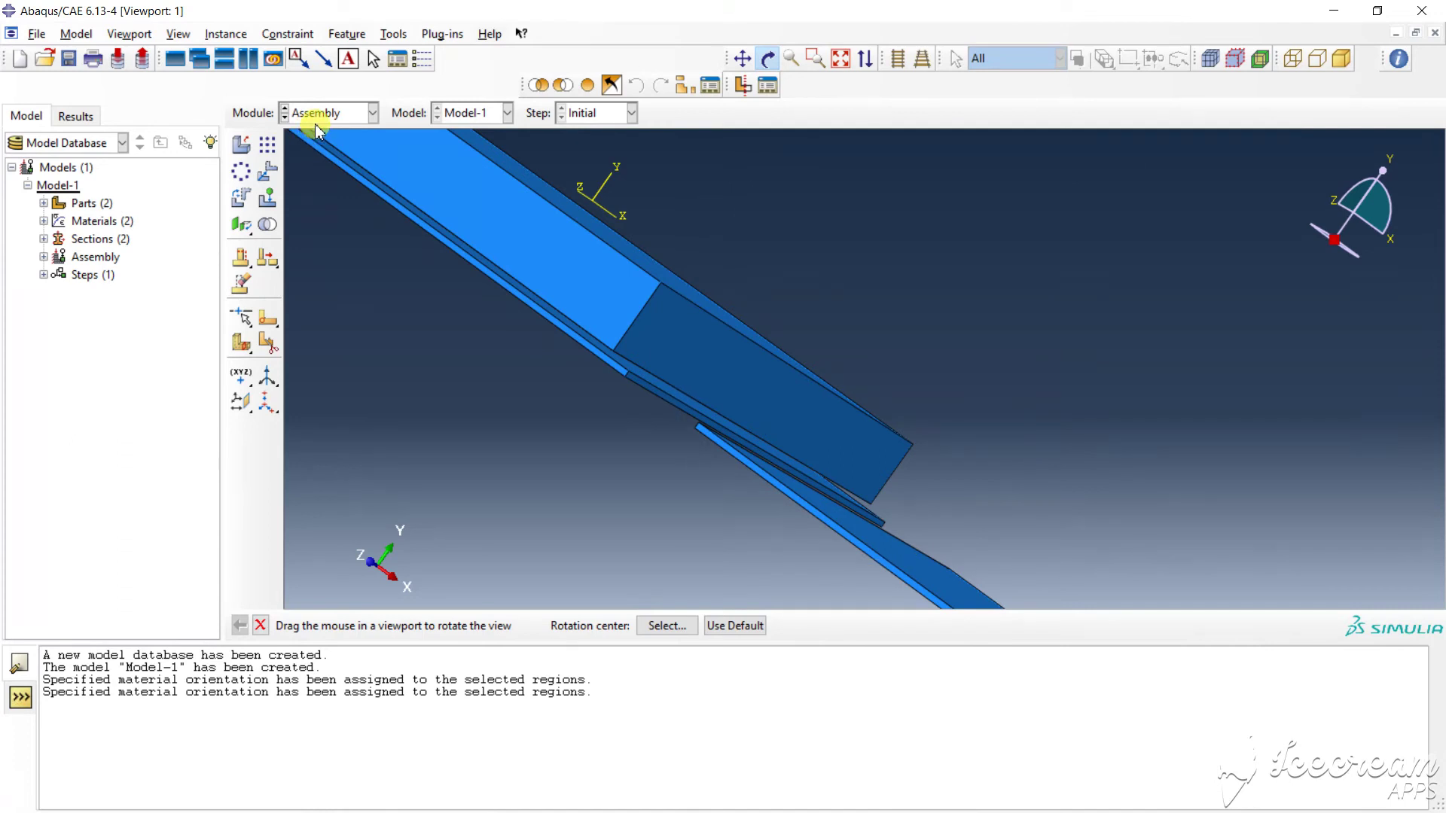
# Use a Coincident Point constraint to snap a face layer vertex onto a core vertex.
pyautogui.click(251, 234)
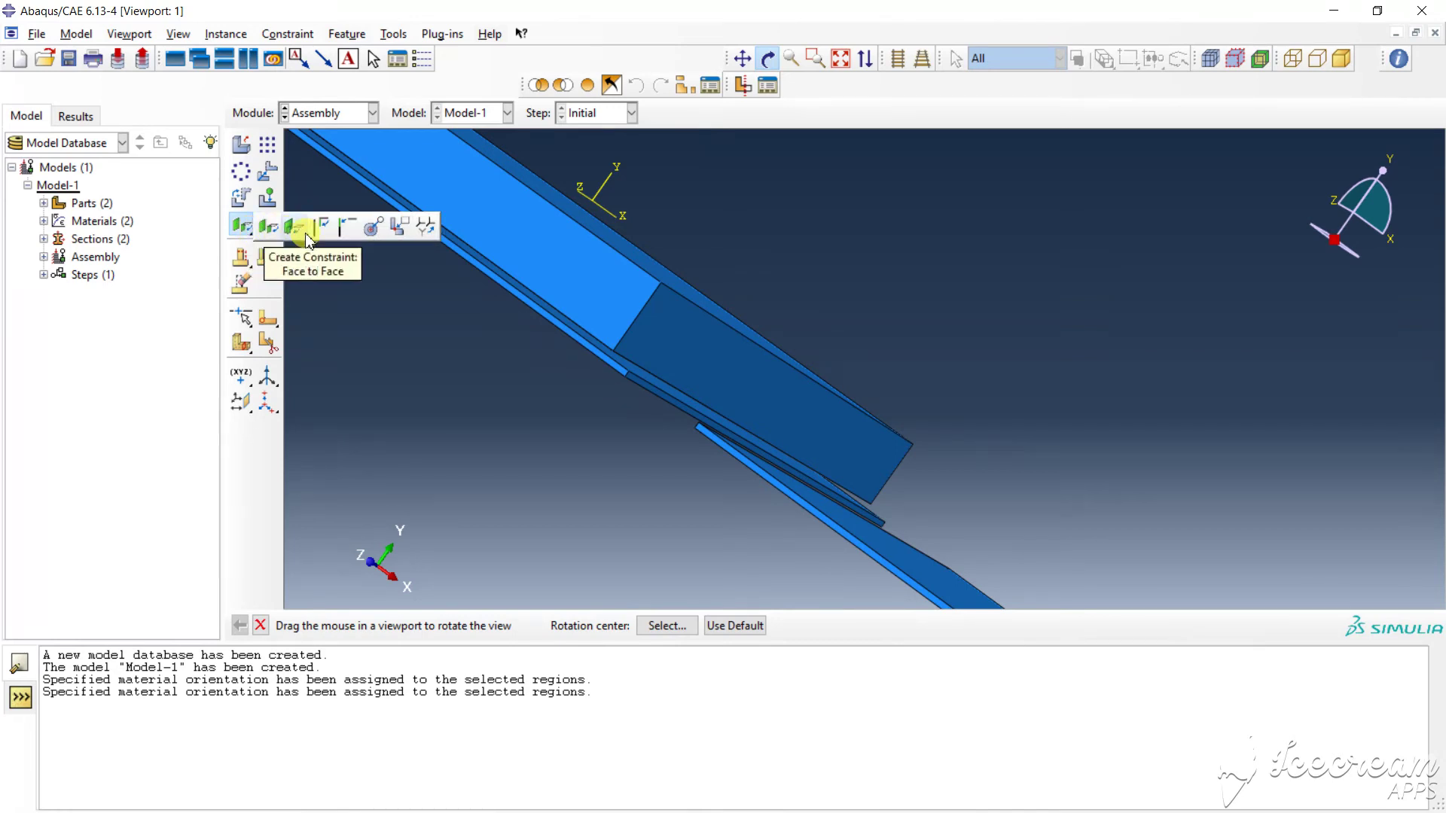
pyautogui.click(294, 231)
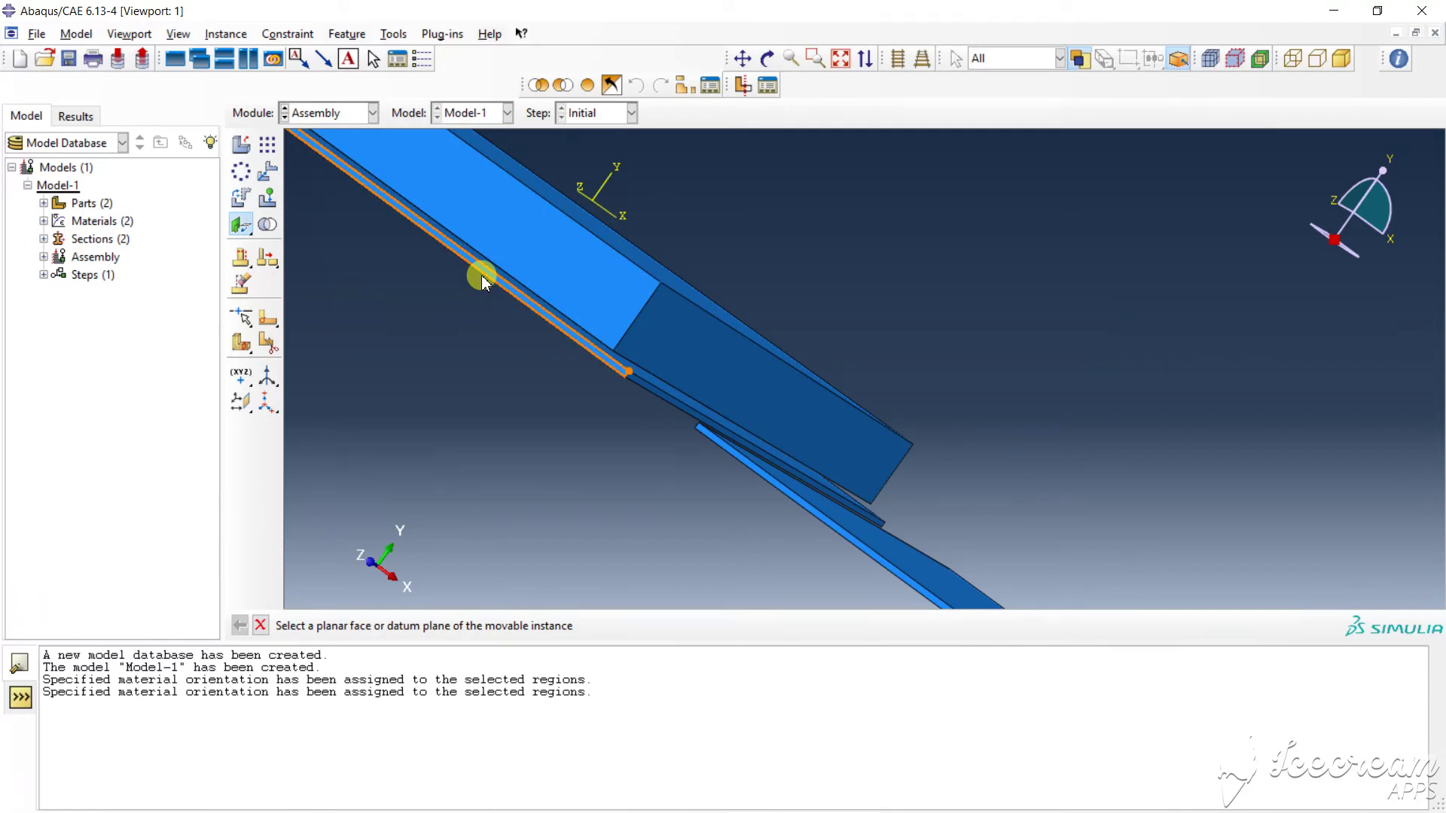
pyautogui.click(247, 235)
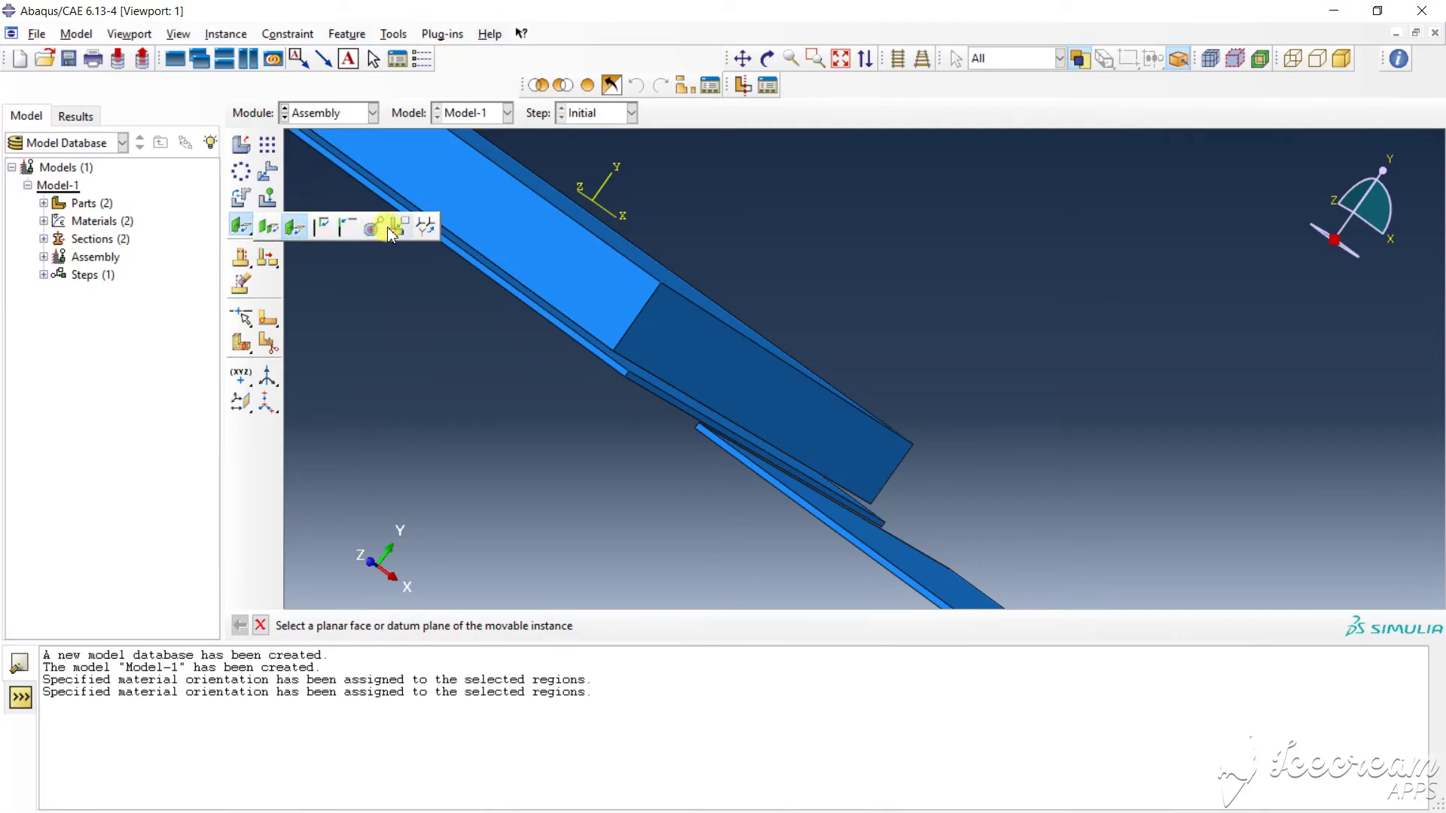
pyautogui.click(413, 231)
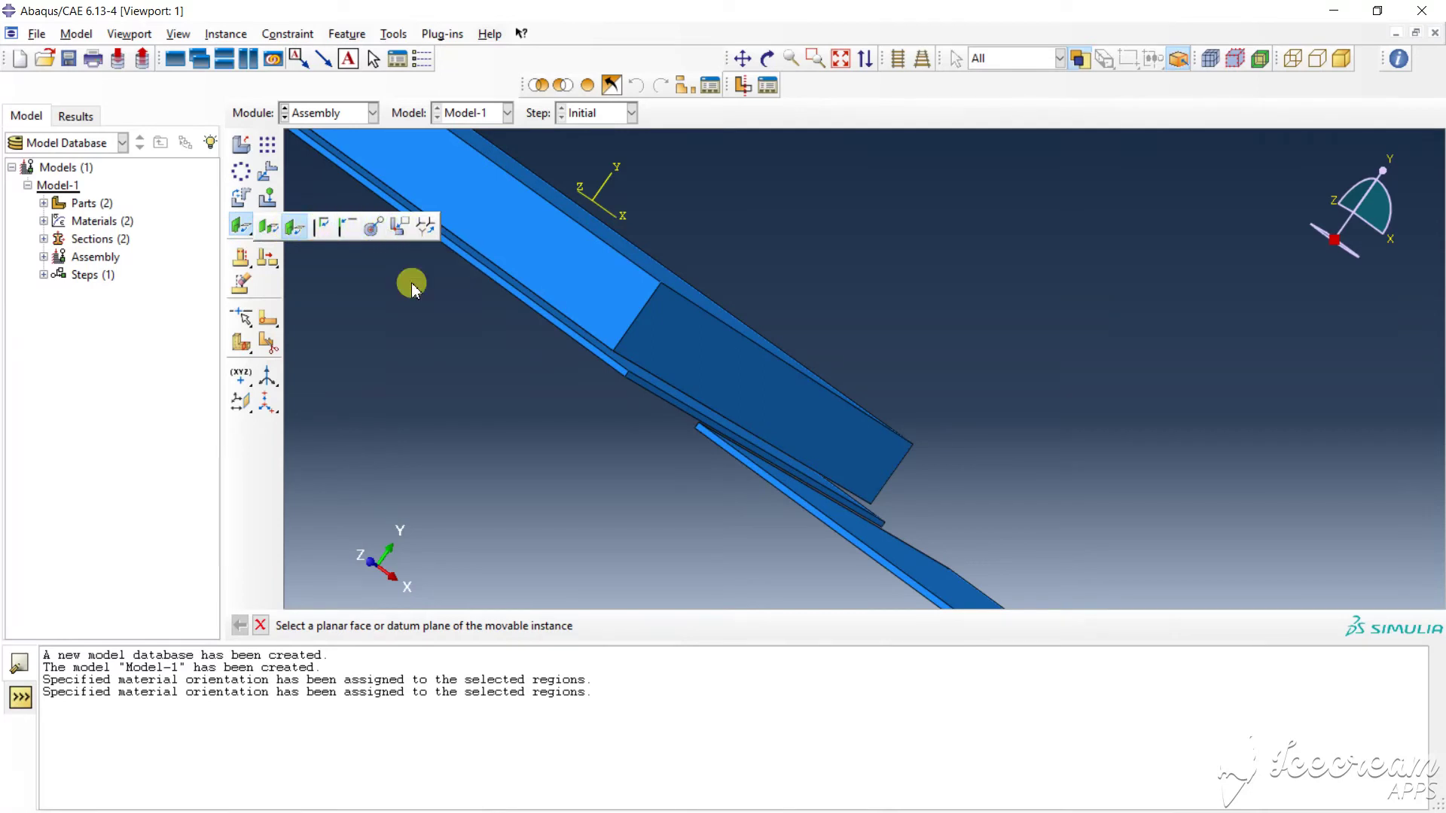
pyautogui.click(288, 35)
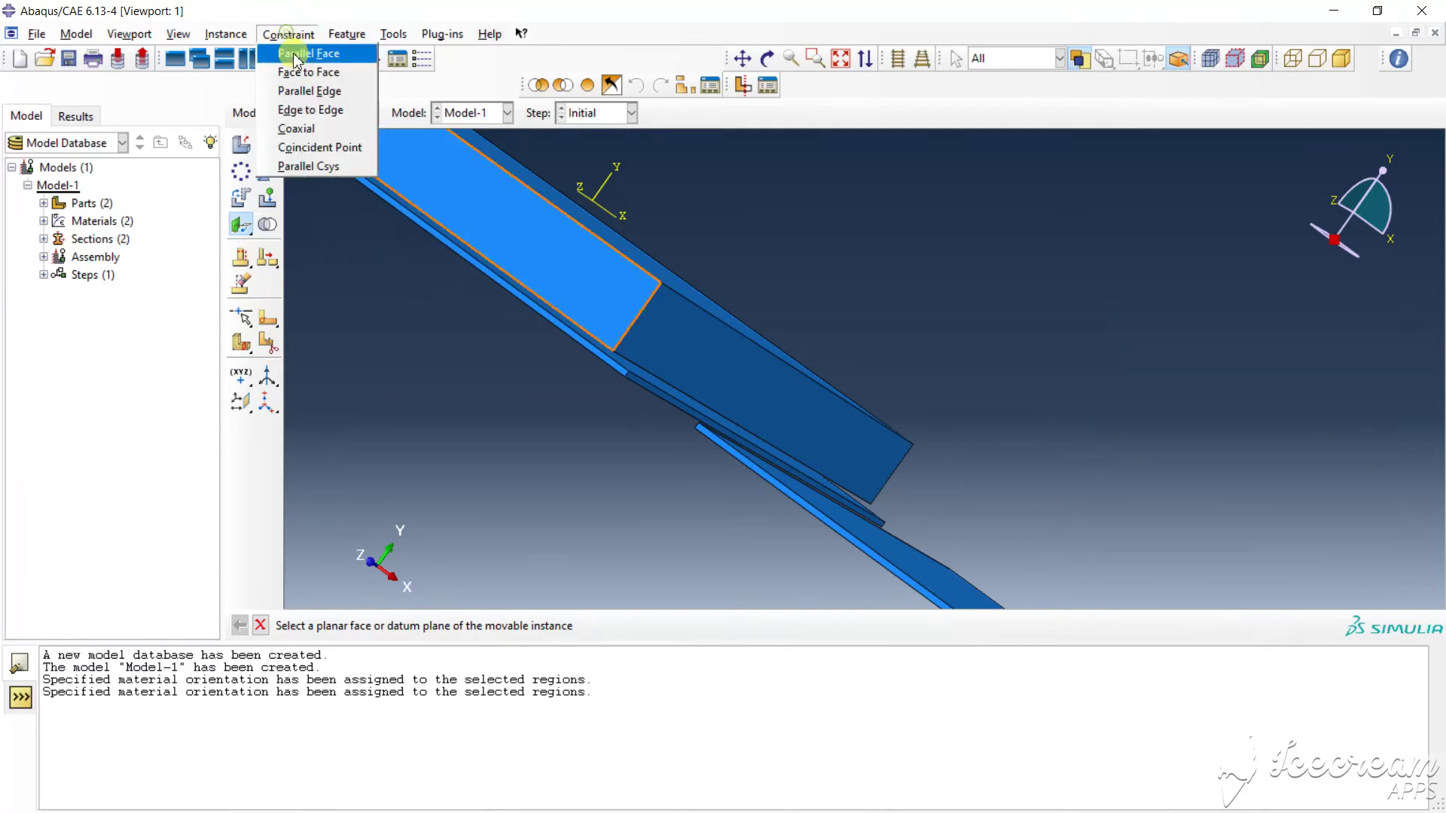
pyautogui.click(353, 156)
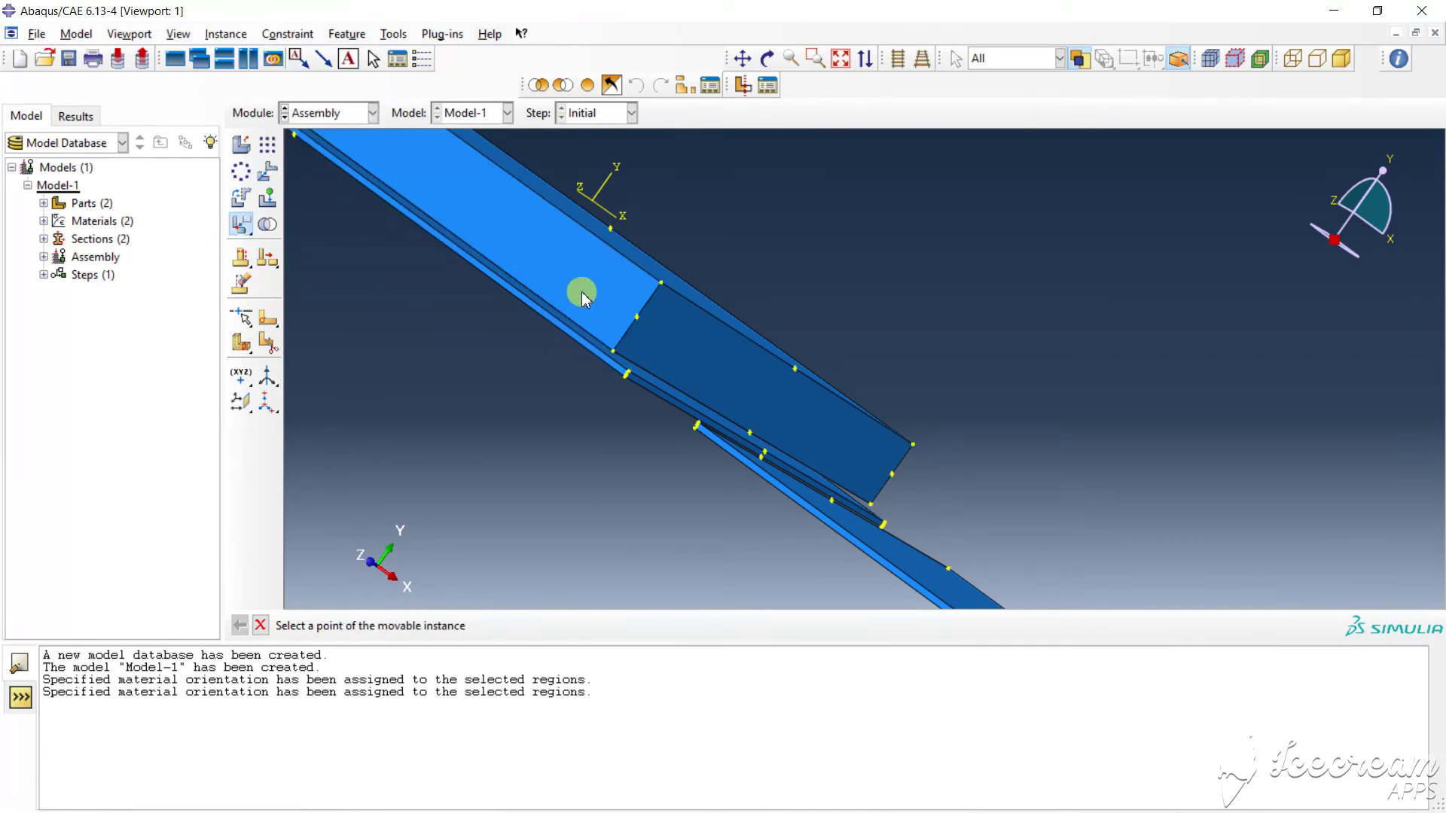
pyautogui.scroll(1, 646, 320)
pyautogui.scroll(1, 727, 374)
pyautogui.scroll(1, 836, 388)
pyautogui.scroll(1, 836, 387)
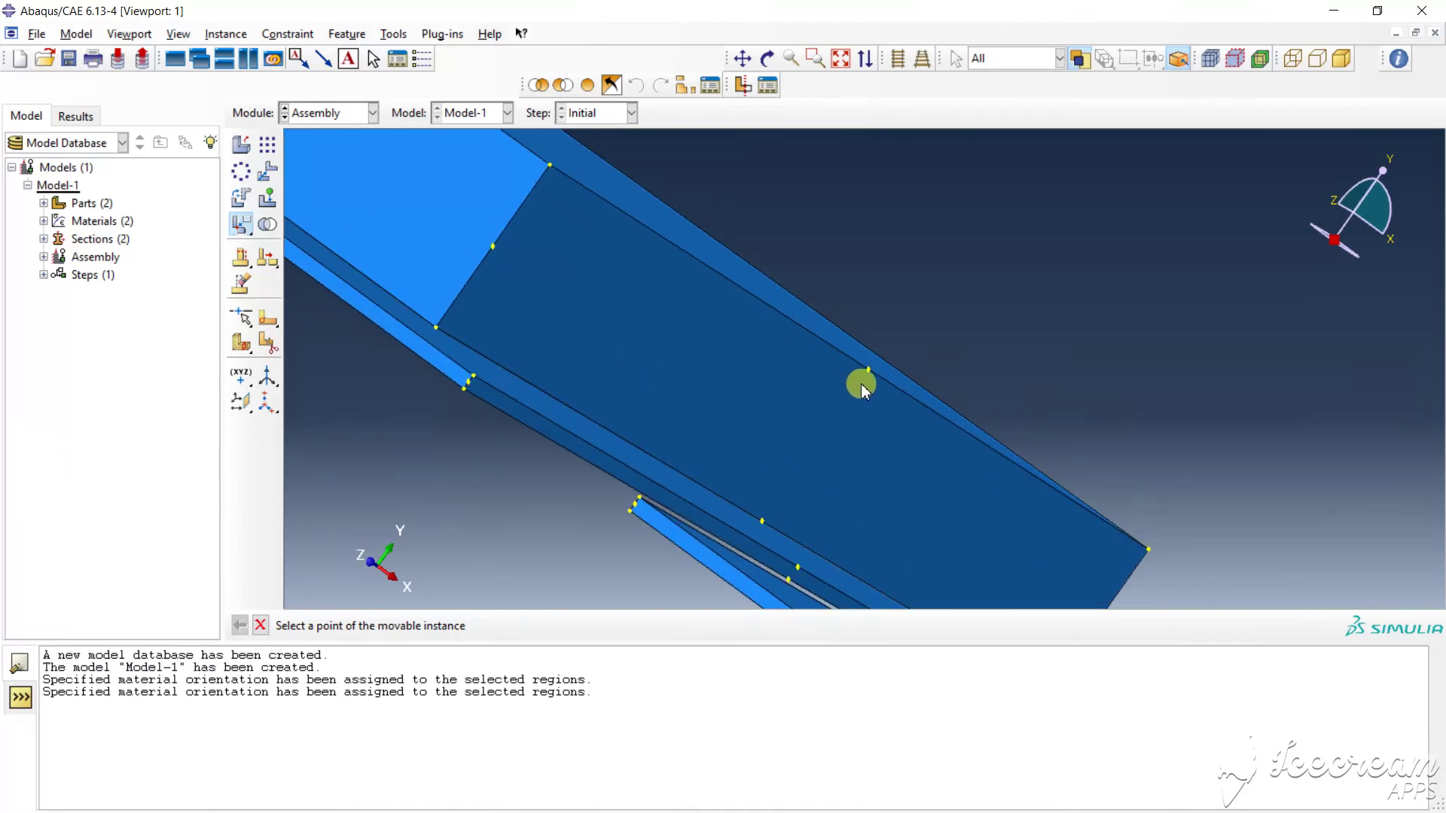
pyautogui.click(798, 568)
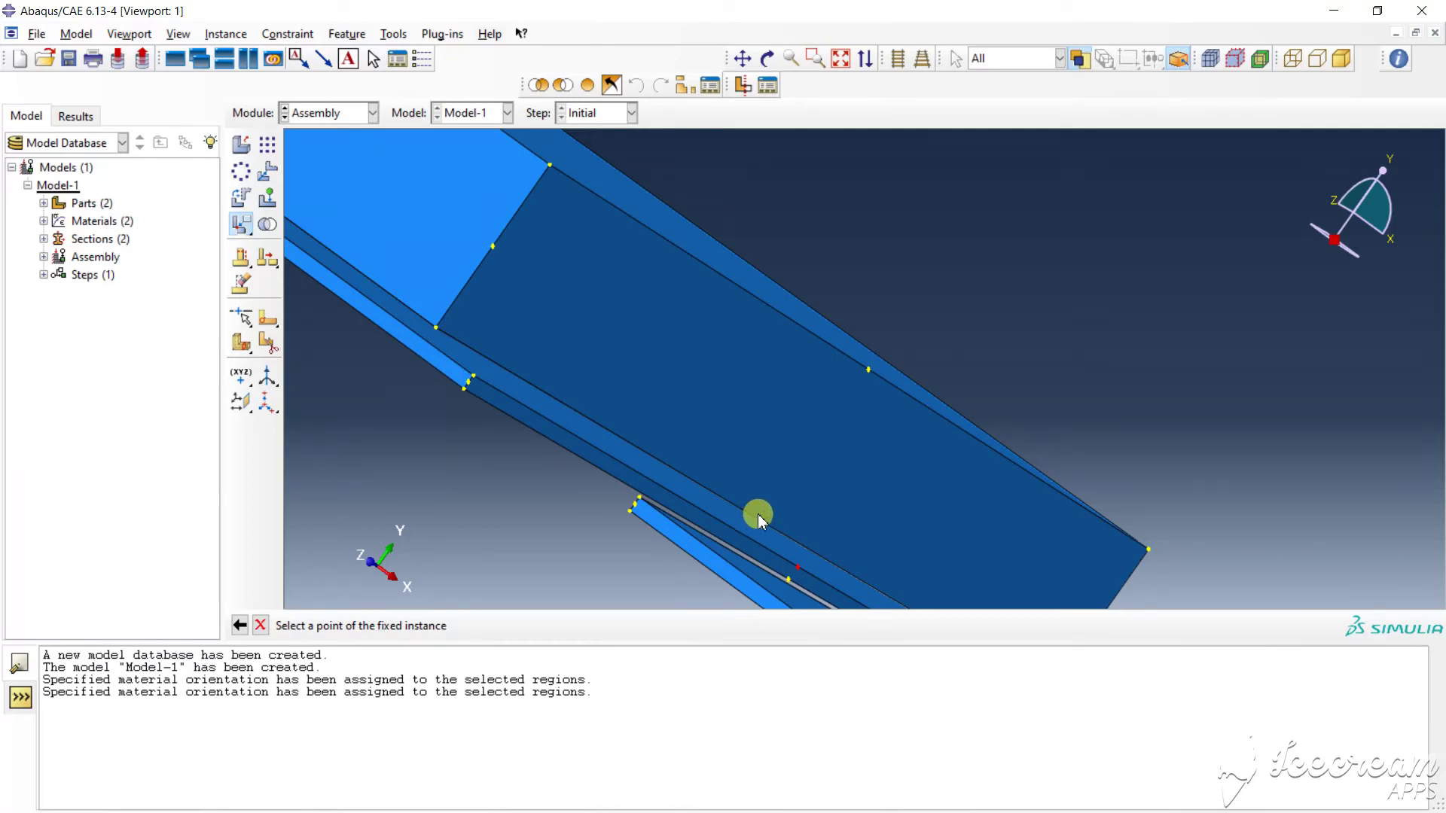
pyautogui.click(763, 523)
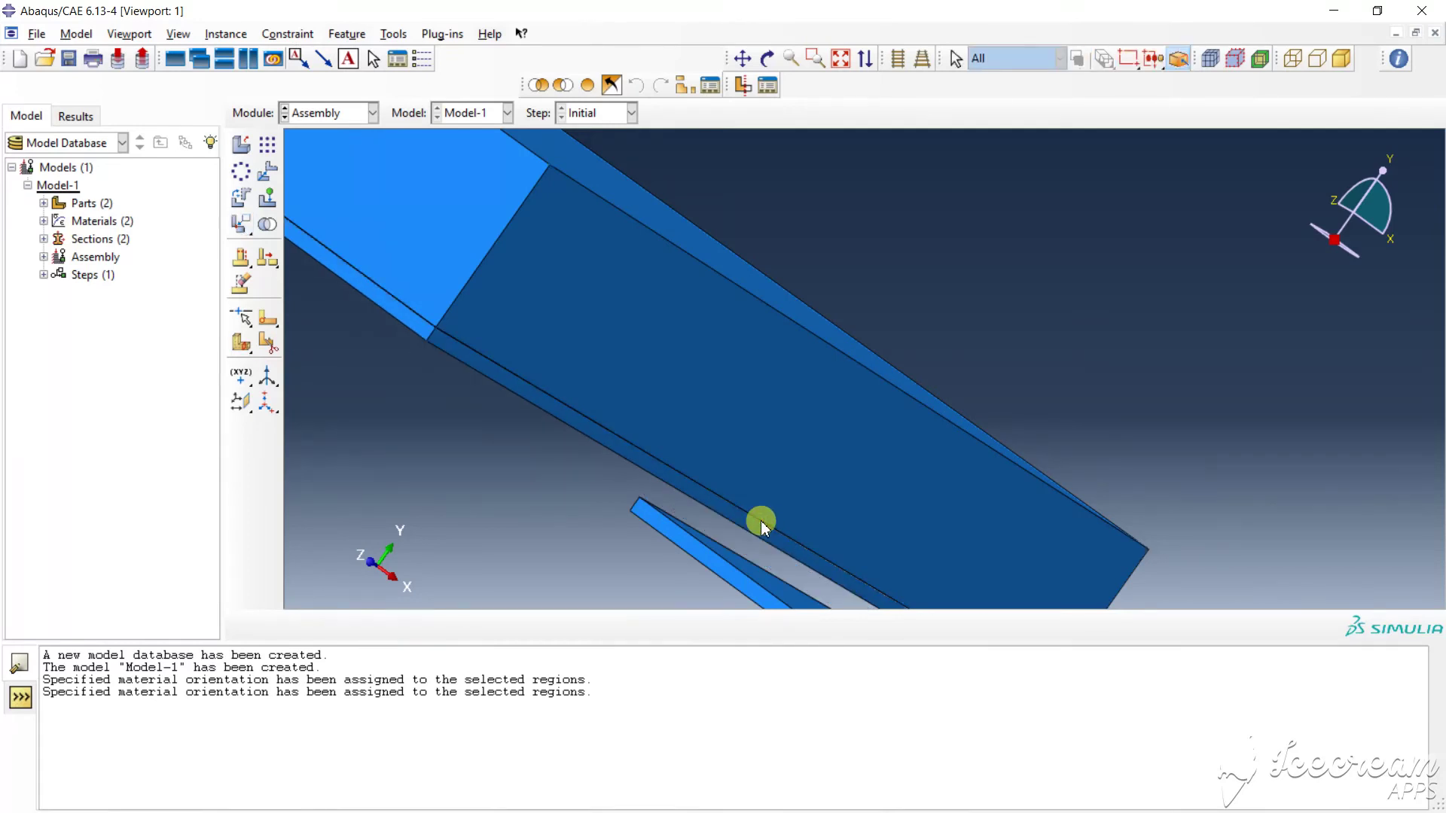
pyautogui.scroll(-1, 763, 510)
pyautogui.scroll(-2, 761, 502)
pyautogui.scroll(-2, 761, 498)
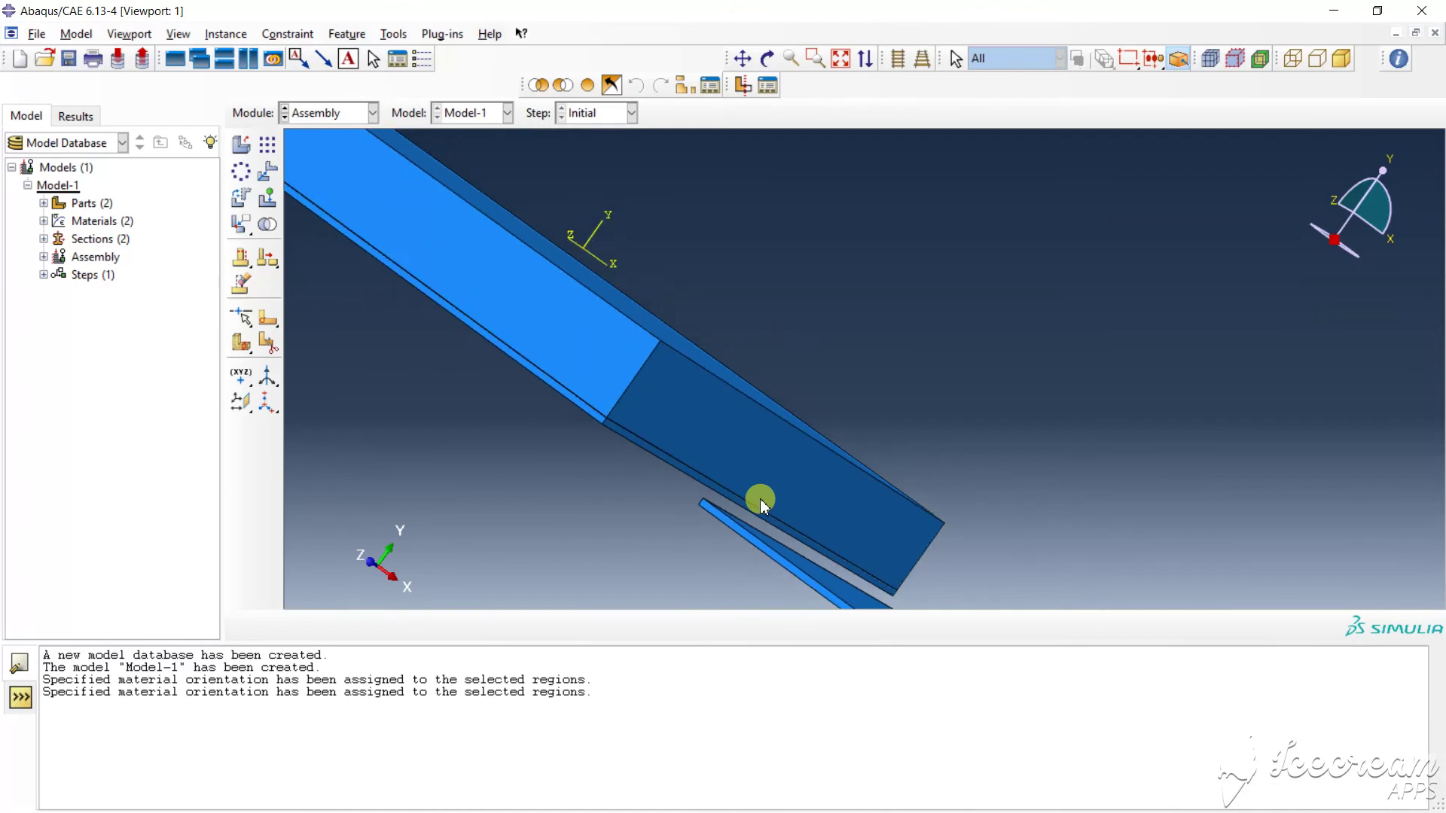
pyautogui.scroll(-2, 761, 498)
pyautogui.scroll(-2, 760, 498)
pyautogui.scroll(-1, 761, 499)
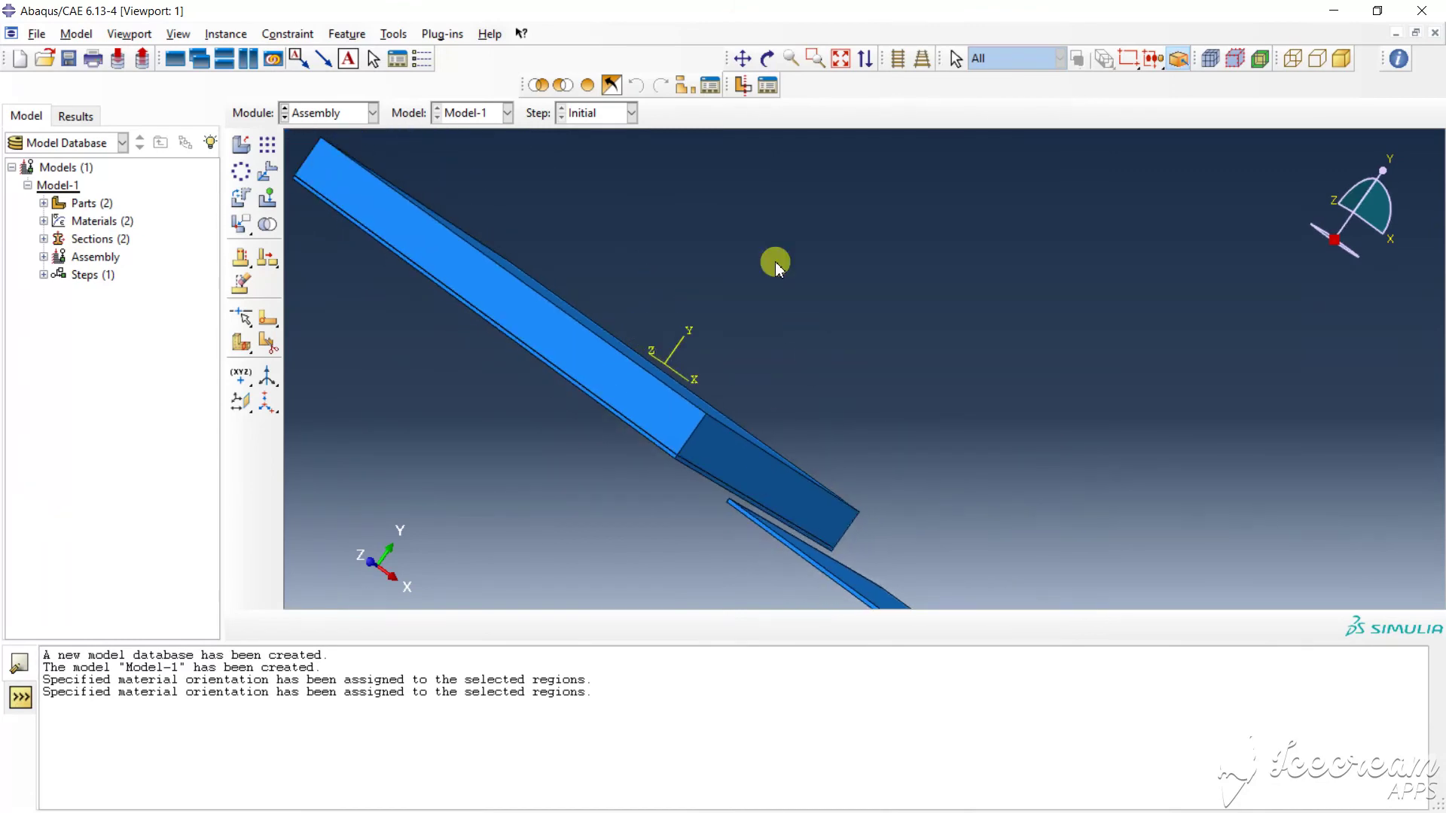
# Rotate the view to a flatter angle showing the core and remaining face layer.
pyautogui.click(765, 60)
pyautogui.moveTo(705, 271)
pyautogui.mouseDown()
pyautogui.moveTo(668, 312)
pyautogui.moveTo(688, 332)
pyautogui.mouseUp()
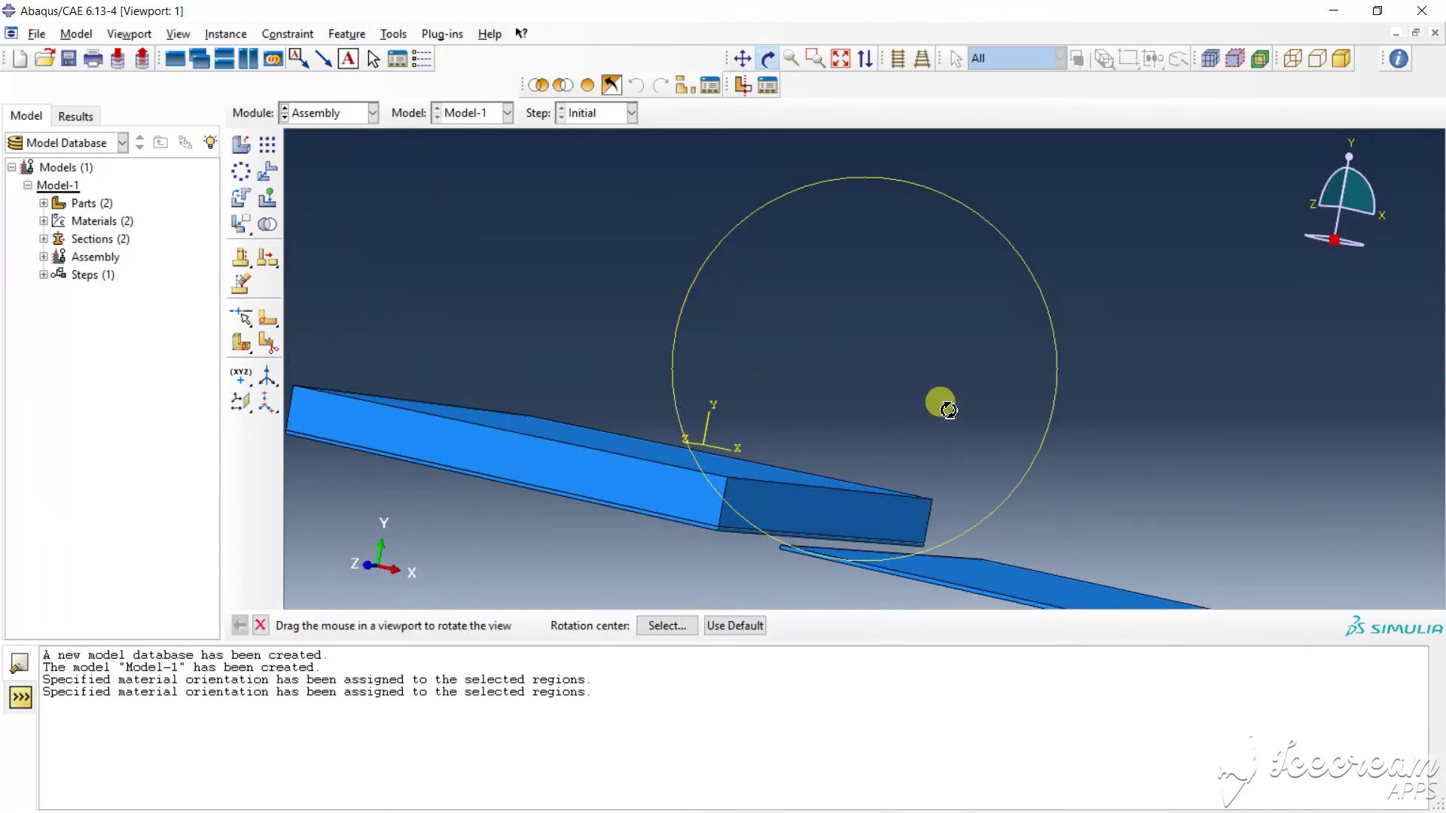
pyautogui.scroll(-1, 944, 400)
pyautogui.scroll(-2, 939, 384)
pyautogui.scroll(-1, 939, 379)
pyautogui.scroll(-1, 1015, 385)
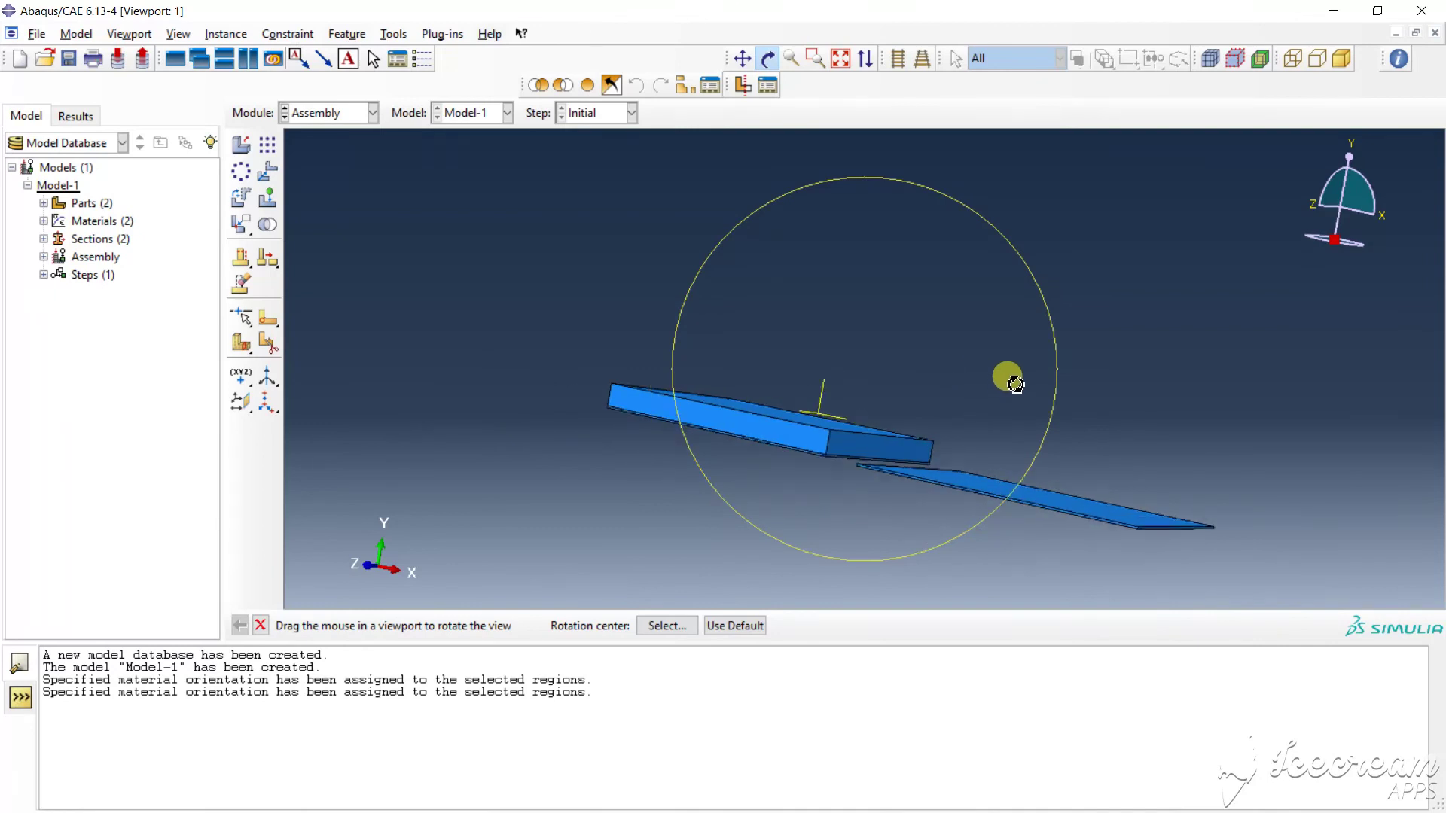
pyautogui.scroll(1, 1015, 384)
pyautogui.scroll(2, 1014, 385)
pyautogui.scroll(1, 1015, 384)
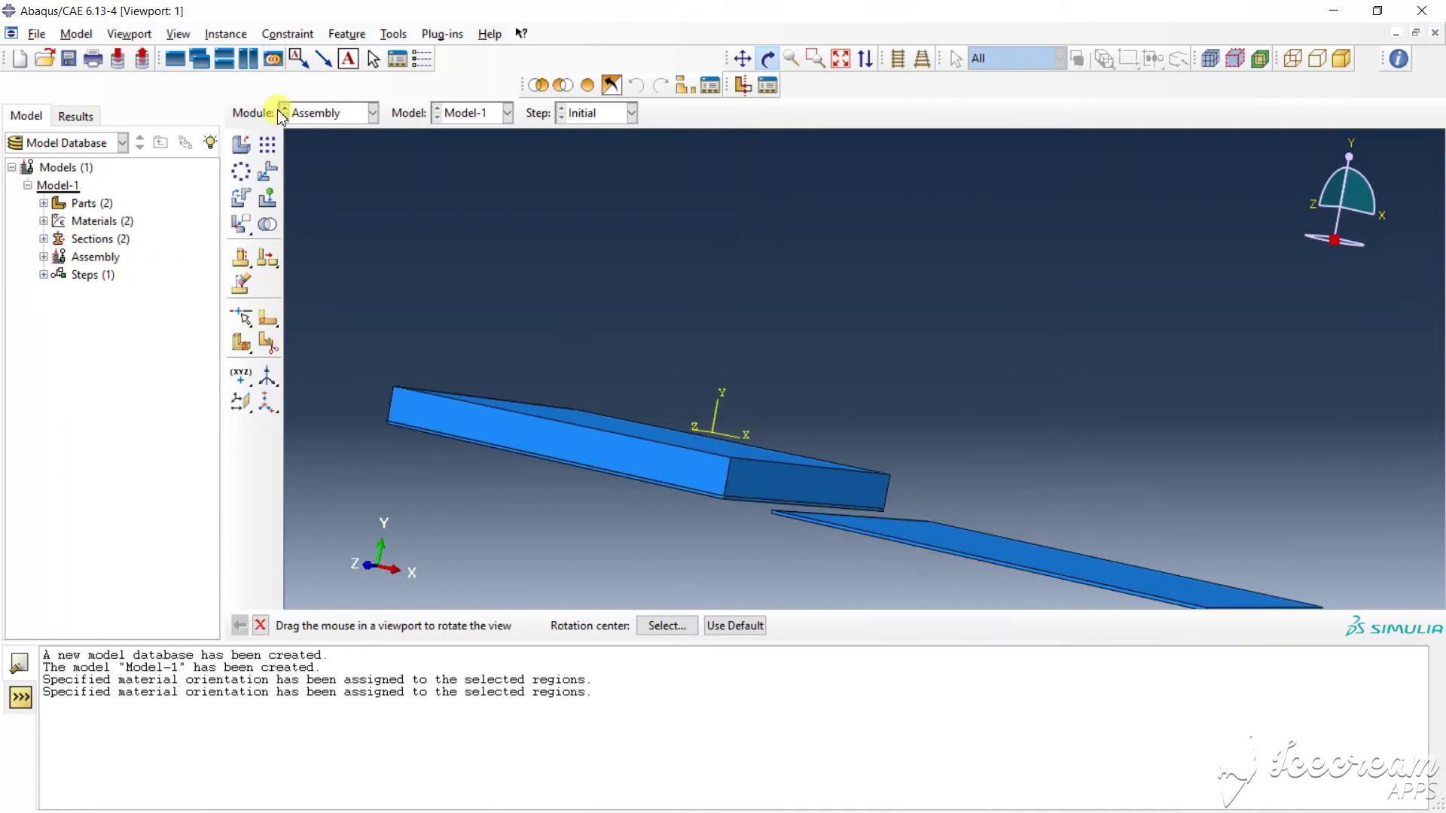
# Add a coincident-point constraint joining the second face layer's far-end vertex to the matching core vertex.
pyautogui.click(242, 225)
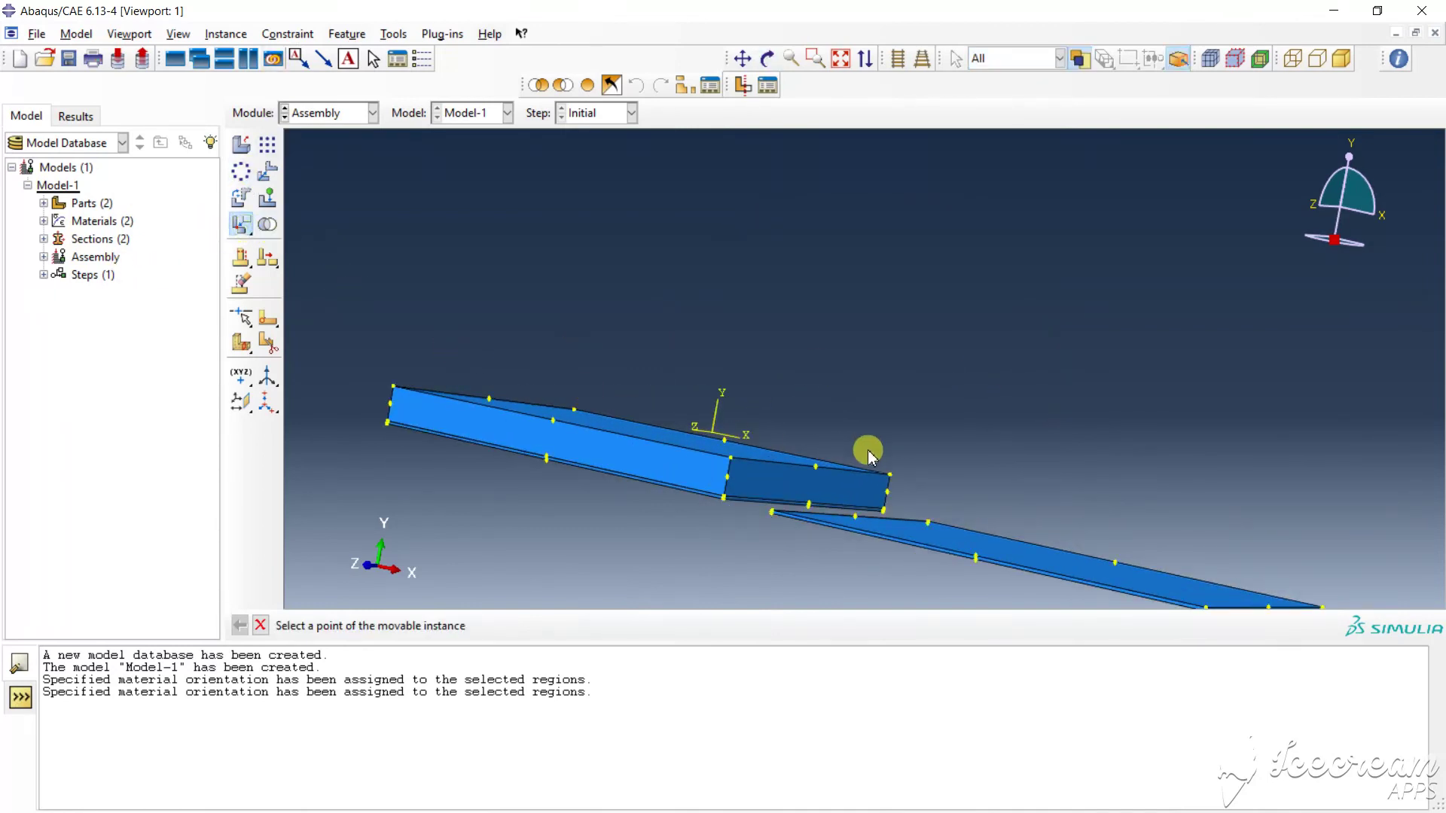
pyautogui.scroll(-1, 867, 455)
pyautogui.scroll(-1, 869, 455)
pyautogui.scroll(2, 1186, 567)
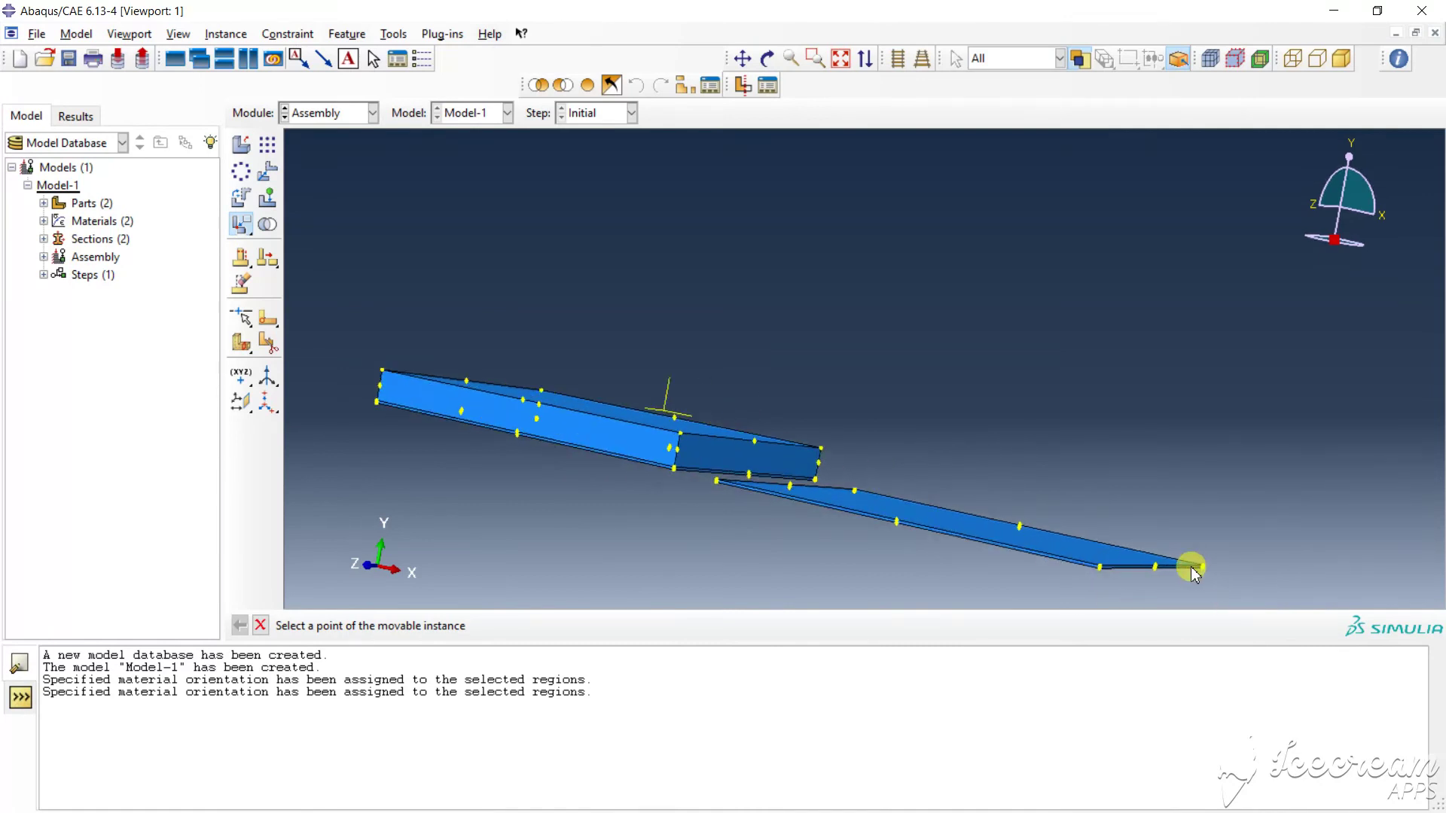
pyautogui.scroll(2, 1190, 576)
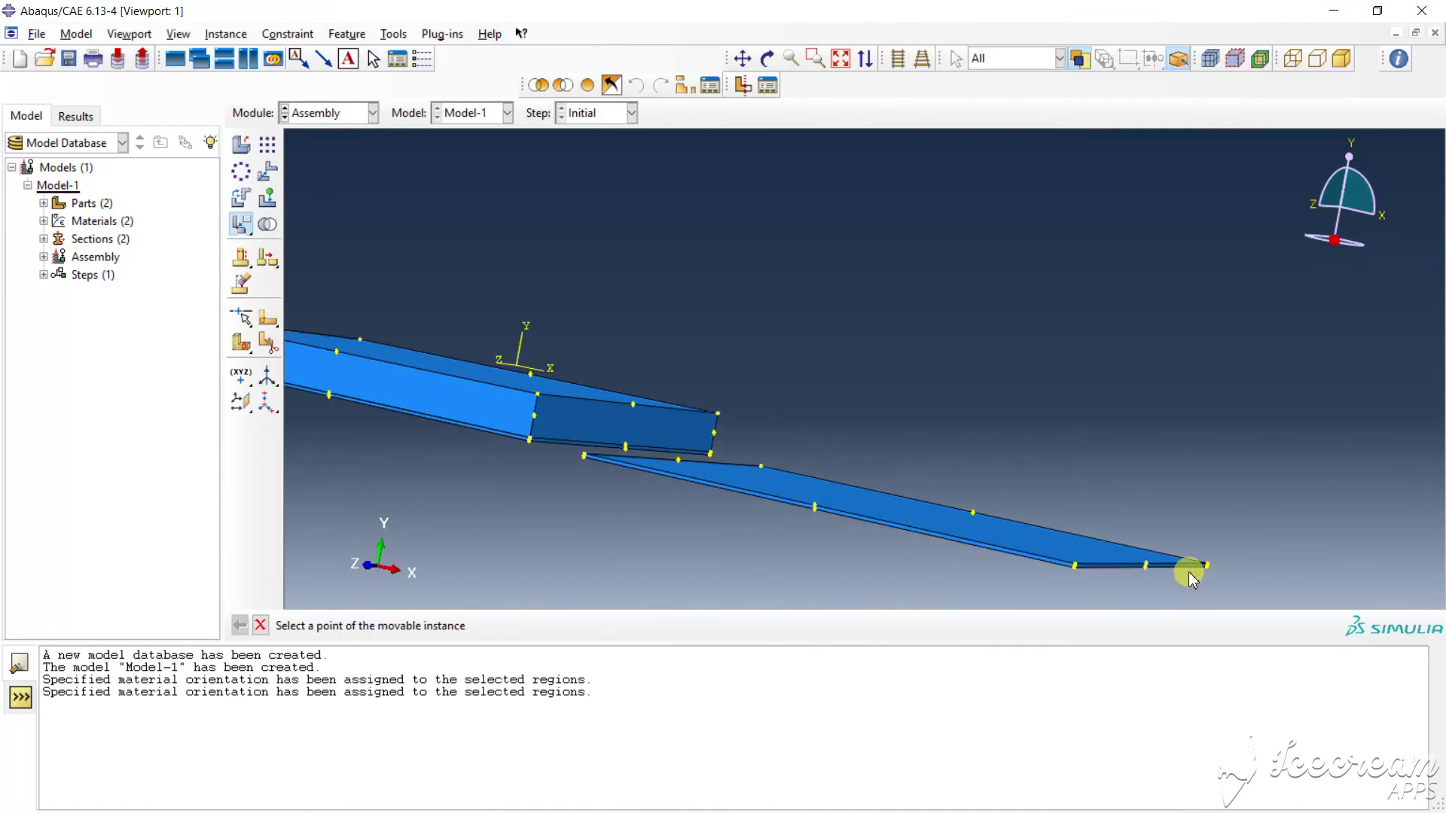
pyautogui.click(1146, 570)
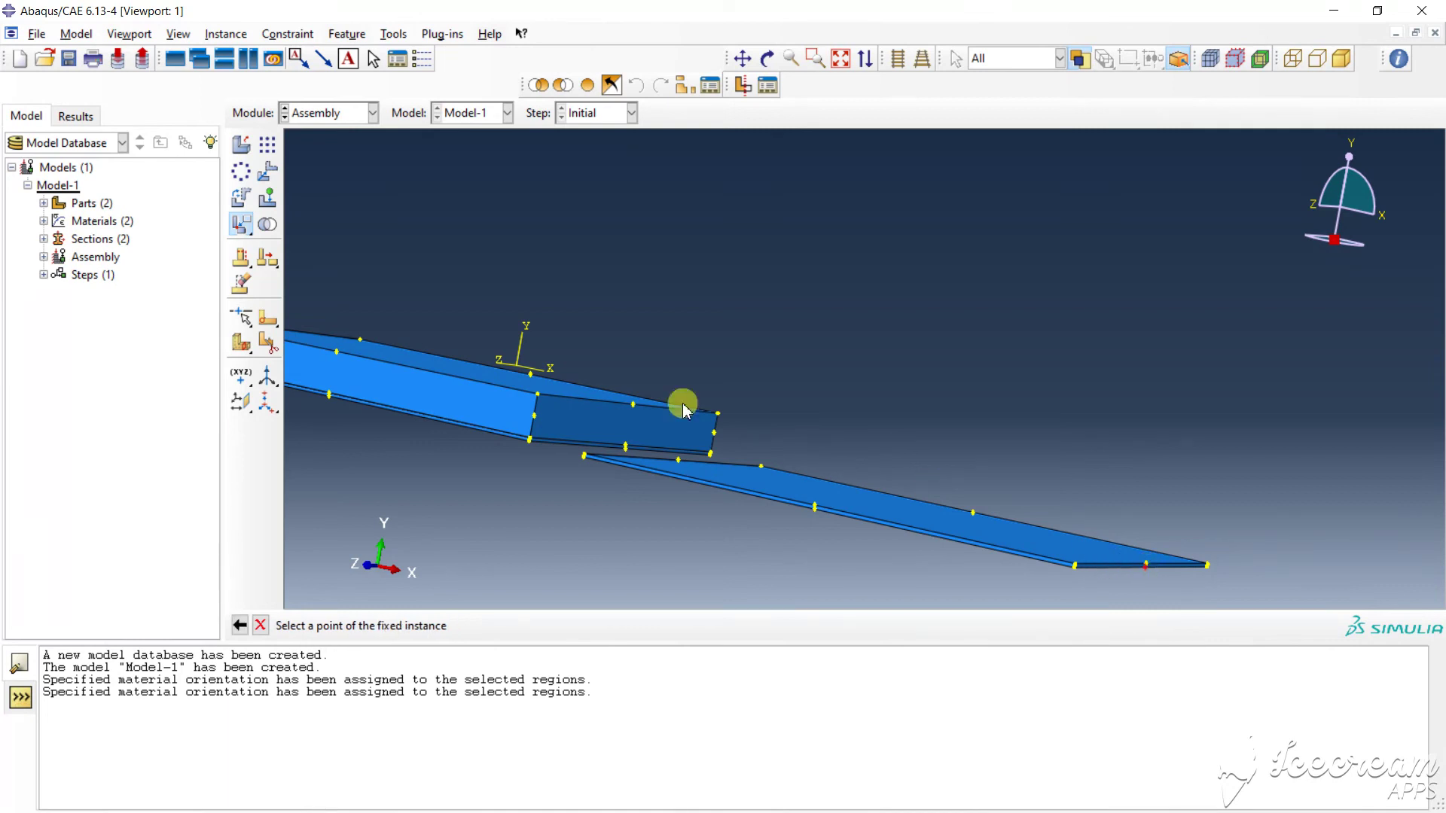
pyautogui.click(634, 409)
pyautogui.scroll(2, 650, 386)
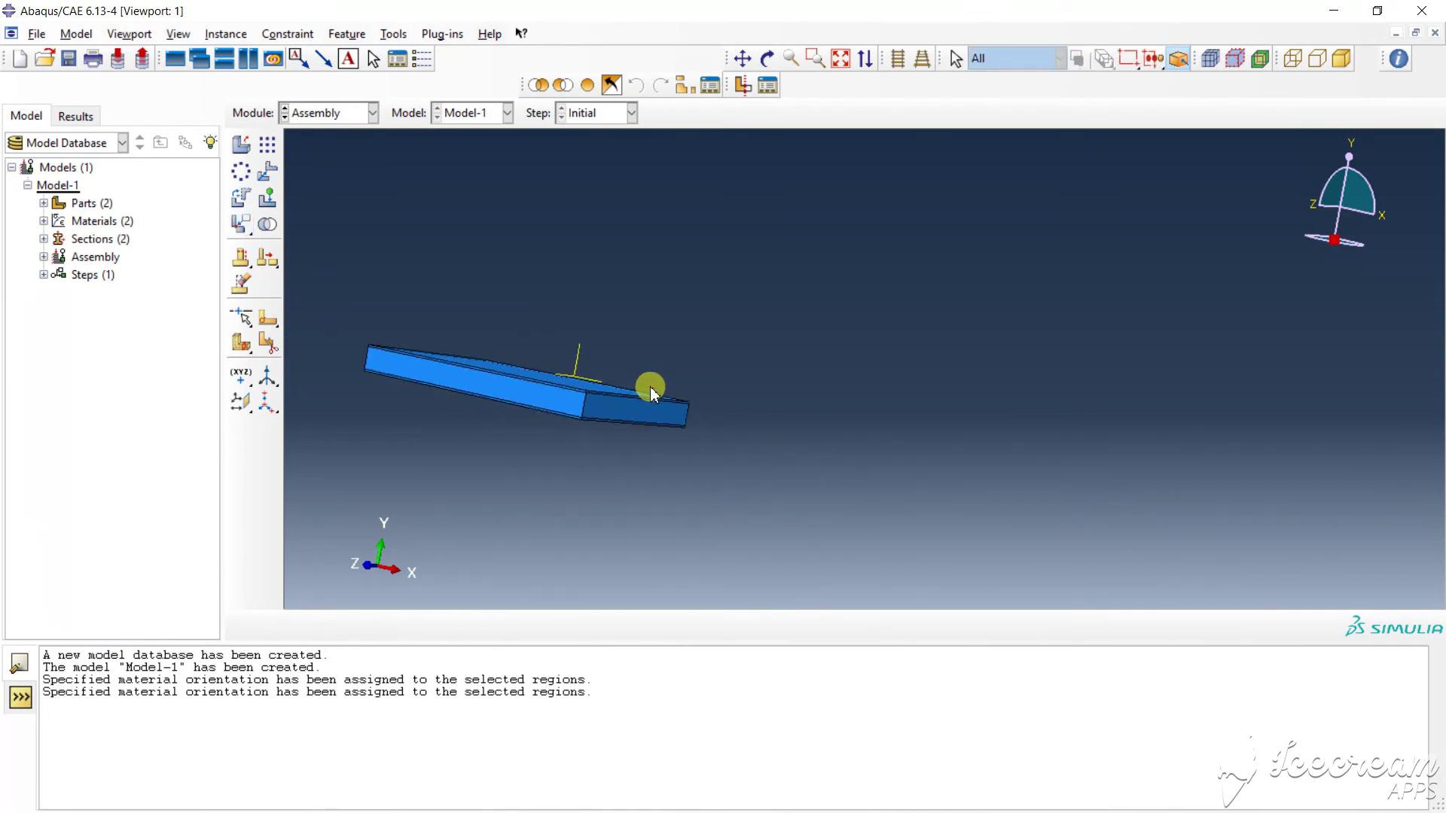
# Orbit the sandwich assembly to an edge-on view and pan it to the viewport centre.
pyautogui.click(767, 58)
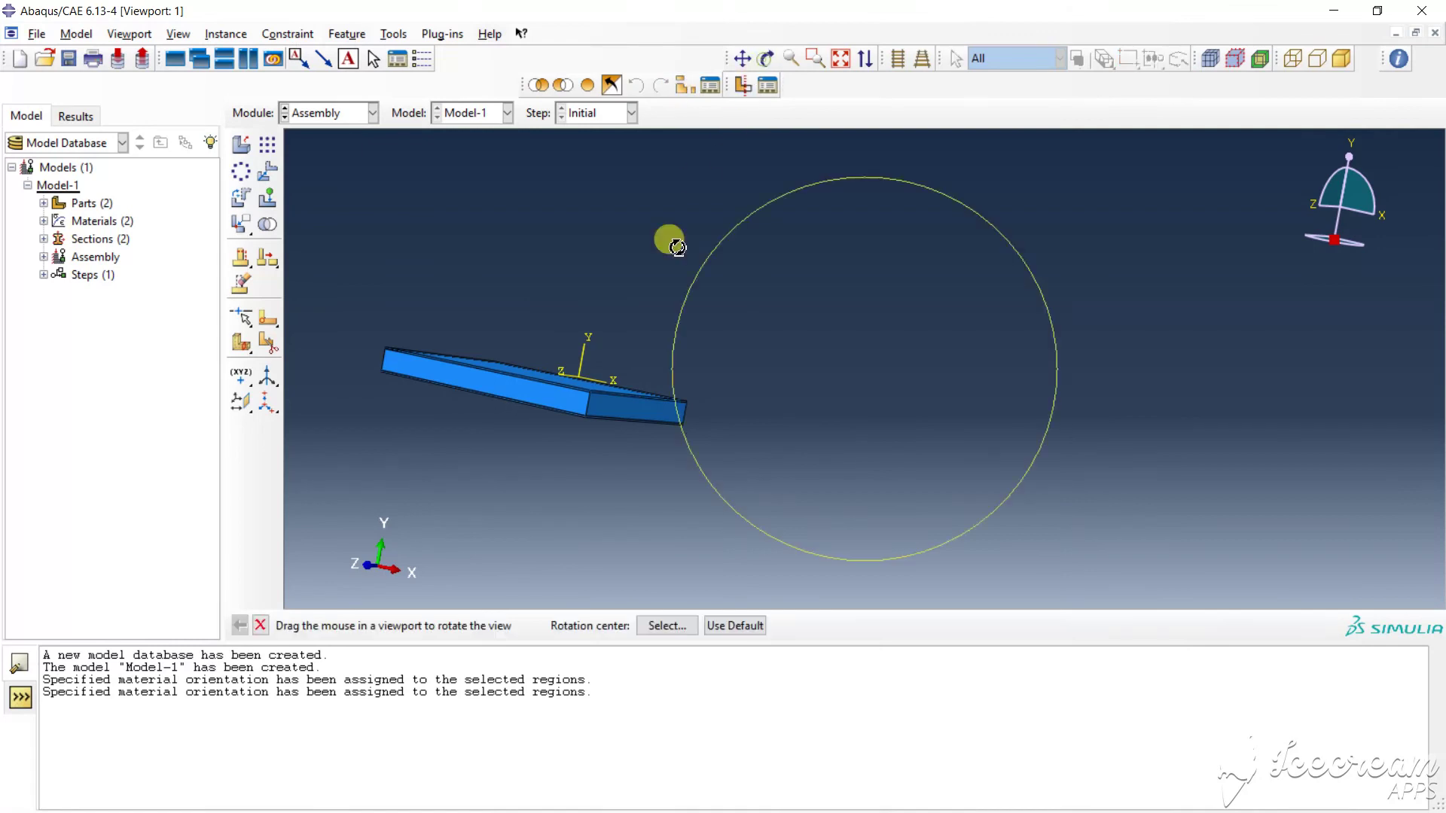
pyautogui.moveTo(532, 323)
pyautogui.mouseDown()
pyautogui.moveTo(611, 415)
pyautogui.moveTo(659, 349)
pyautogui.mouseUp()
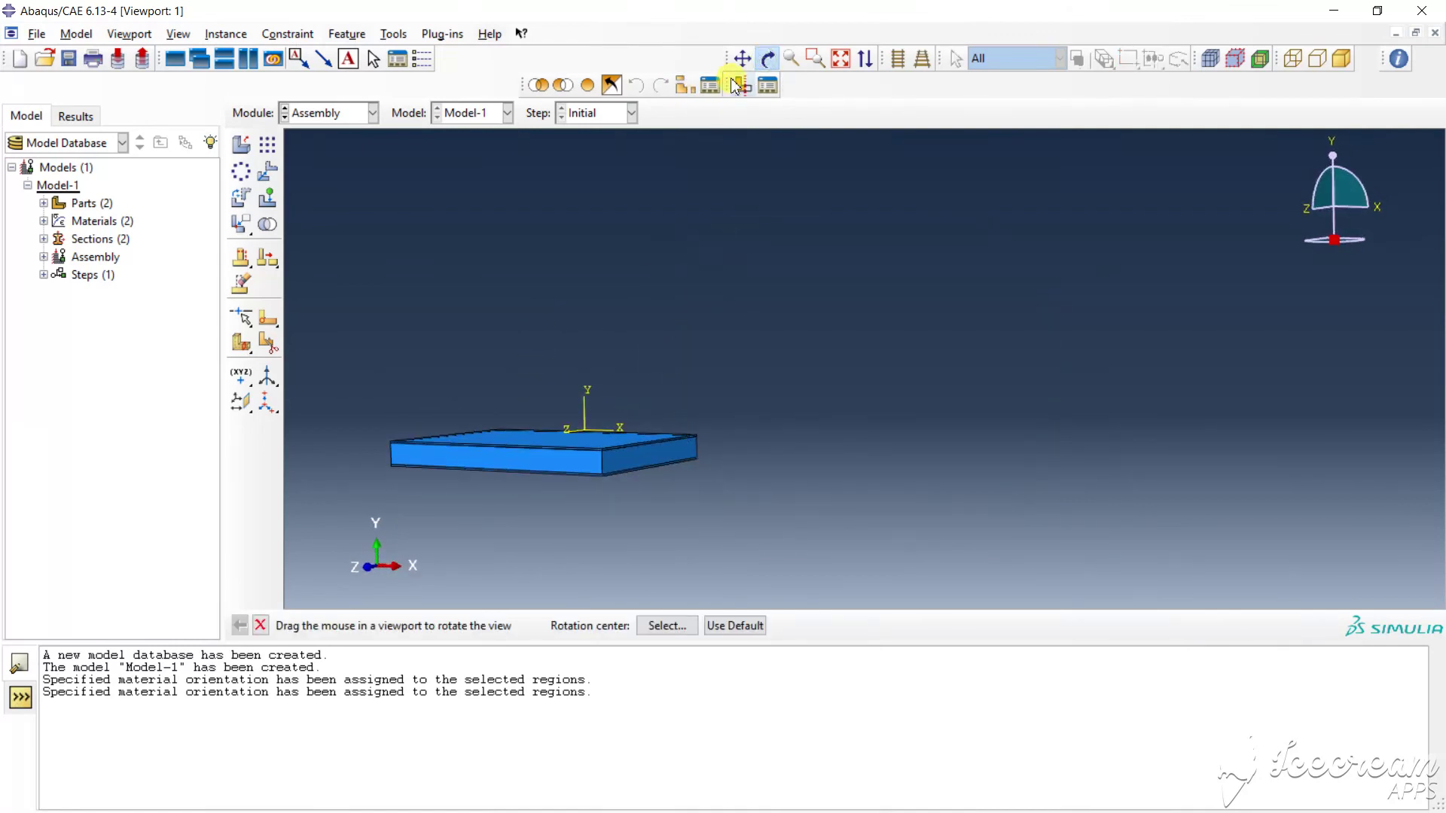
pyautogui.click(743, 57)
pyautogui.moveTo(571, 452); pyautogui.dragTo(751, 354)
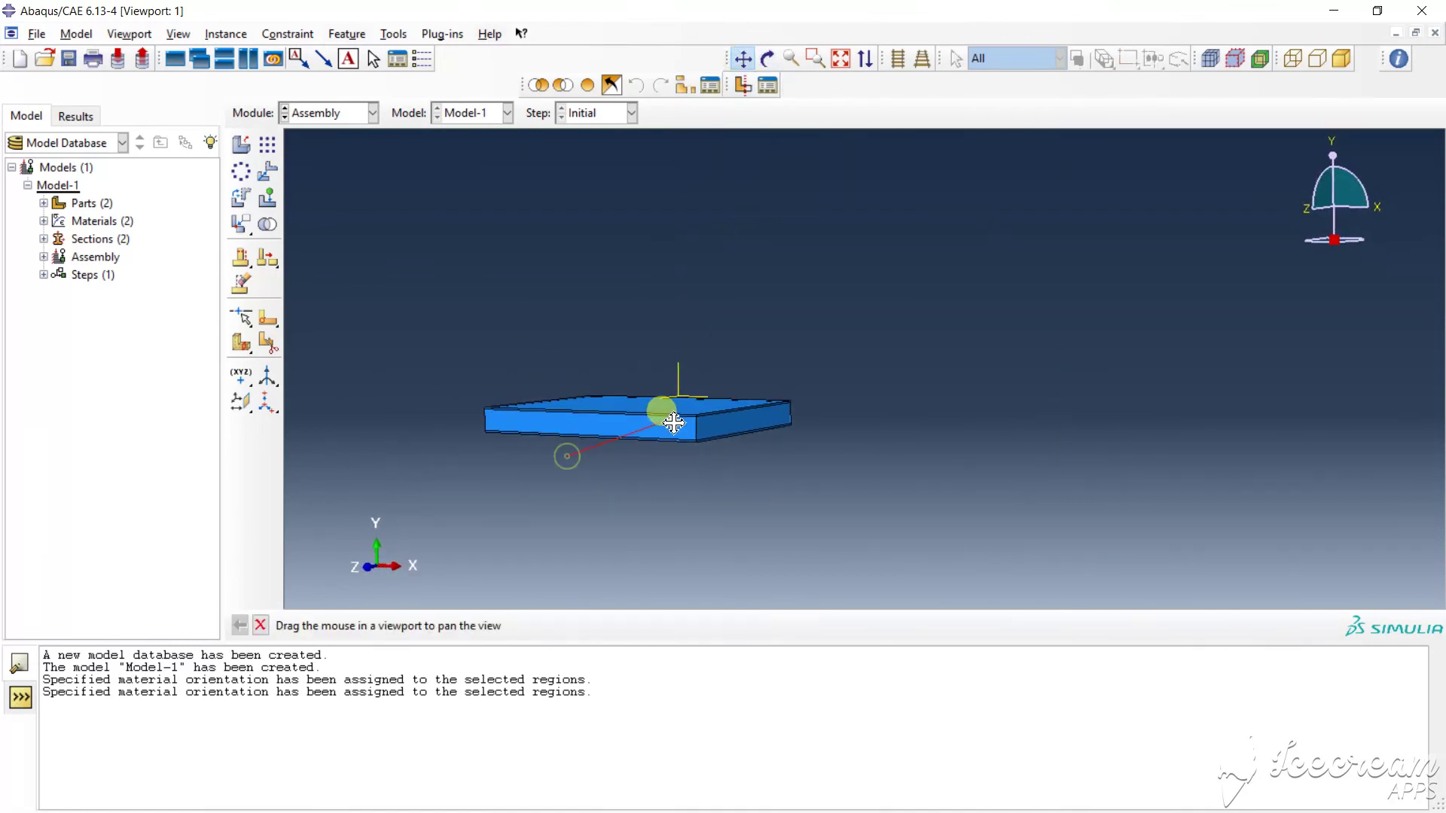
pyautogui.scroll(1, 752, 354)
pyautogui.scroll(2, 752, 354)
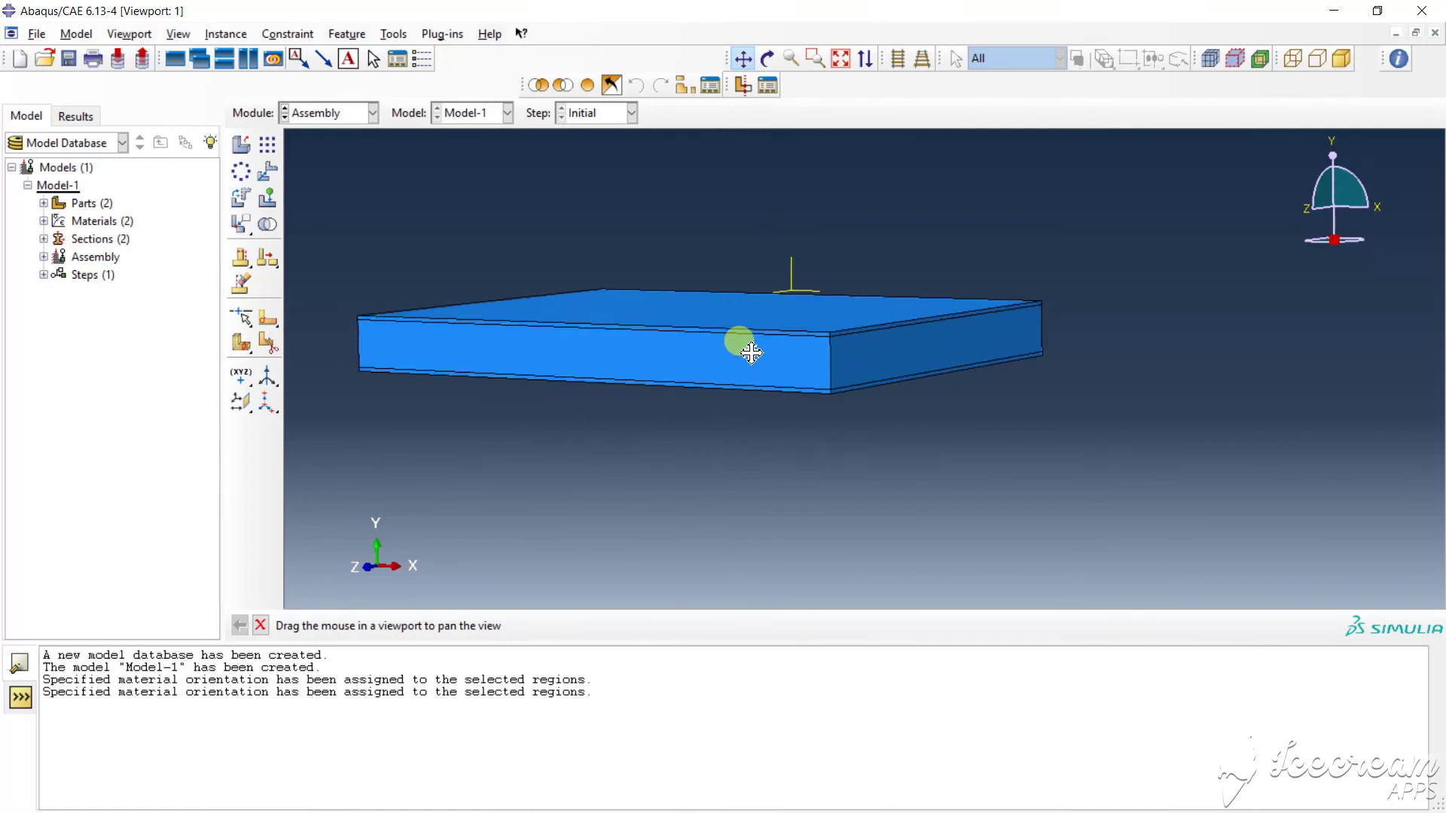
pyautogui.scroll(2, 752, 352)
pyautogui.scroll(2, 750, 351)
pyautogui.scroll(-2, 752, 352)
pyautogui.scroll(-1, 742, 339)
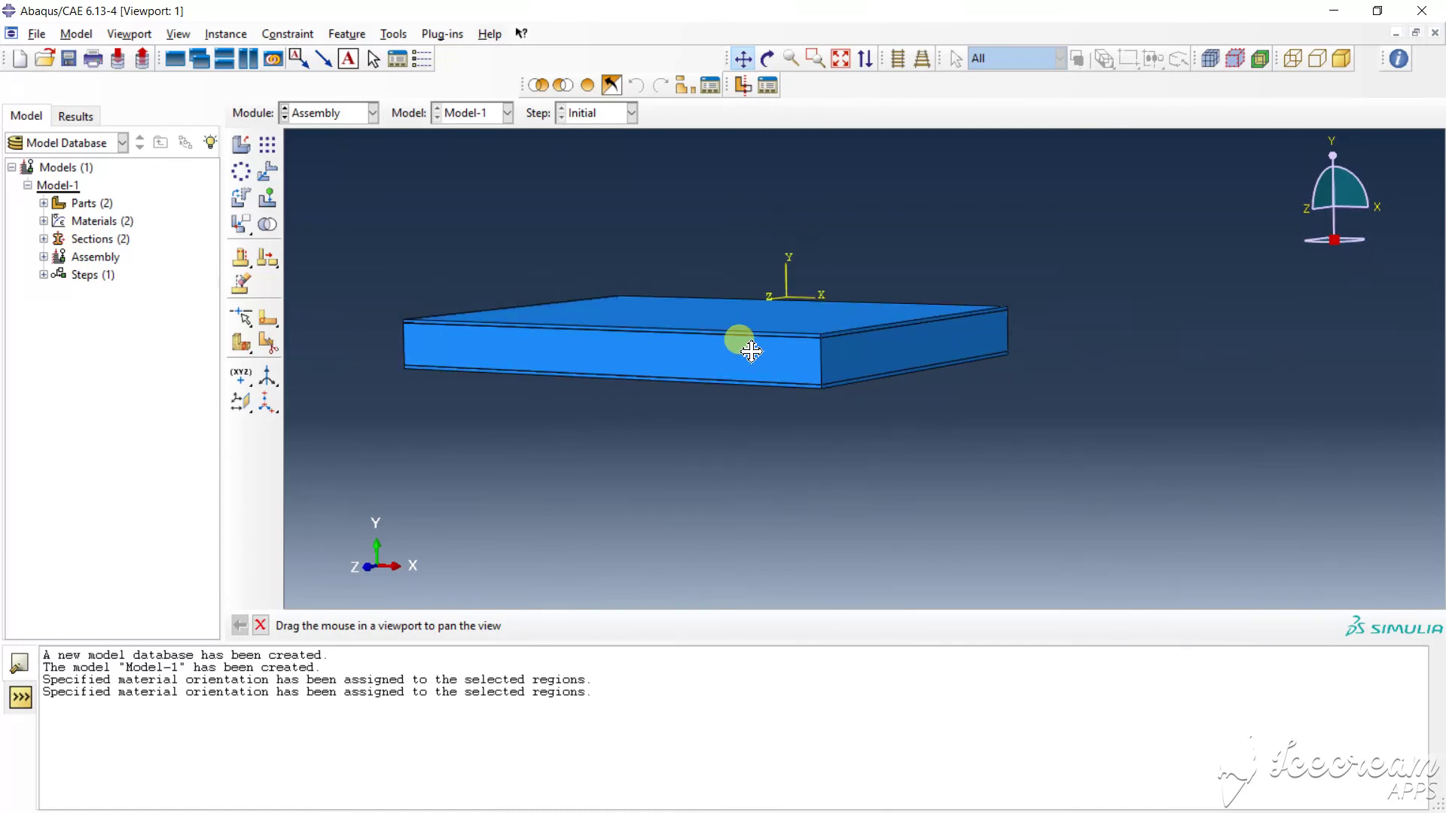
pyautogui.scroll(2, 740, 341)
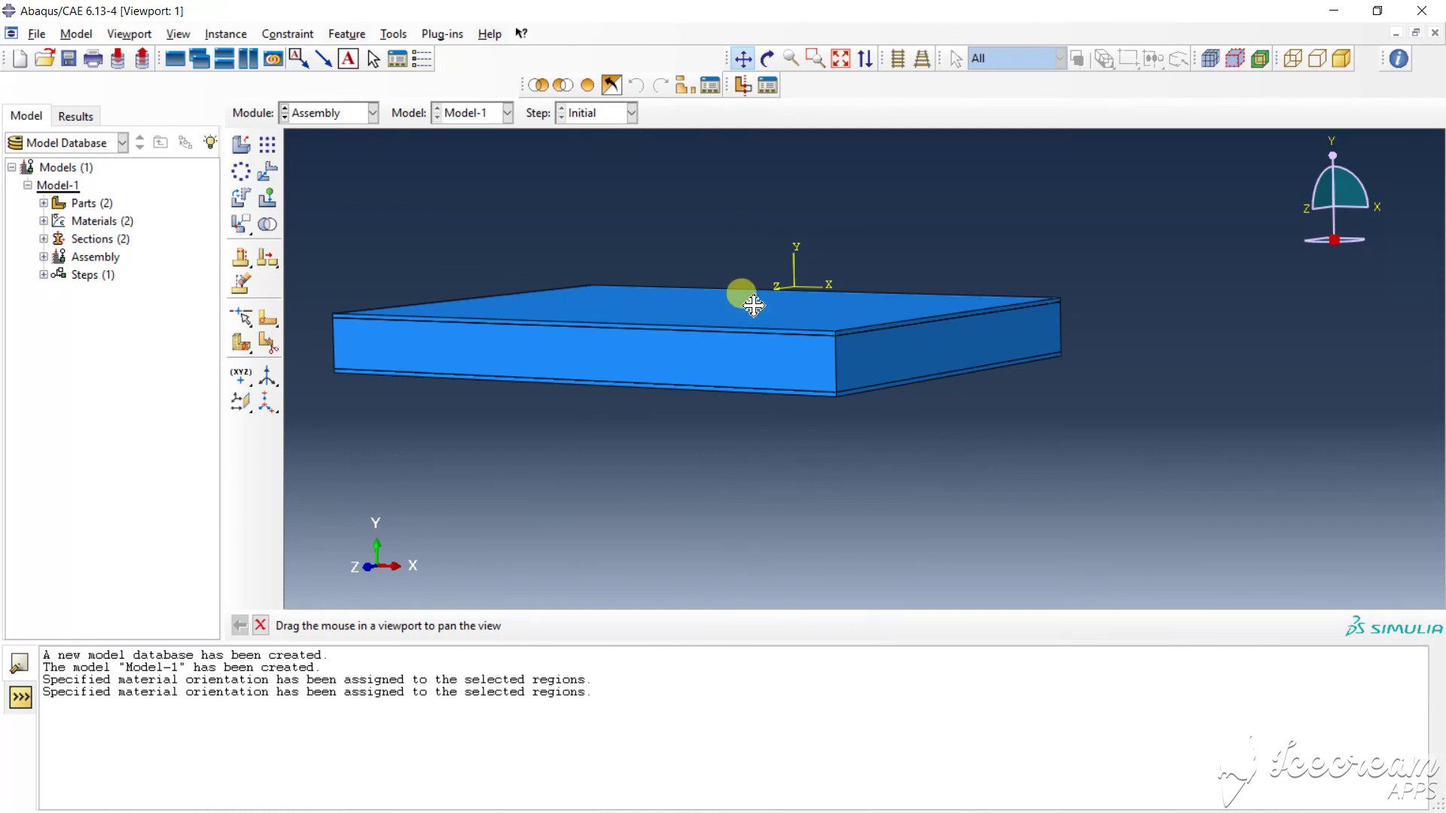